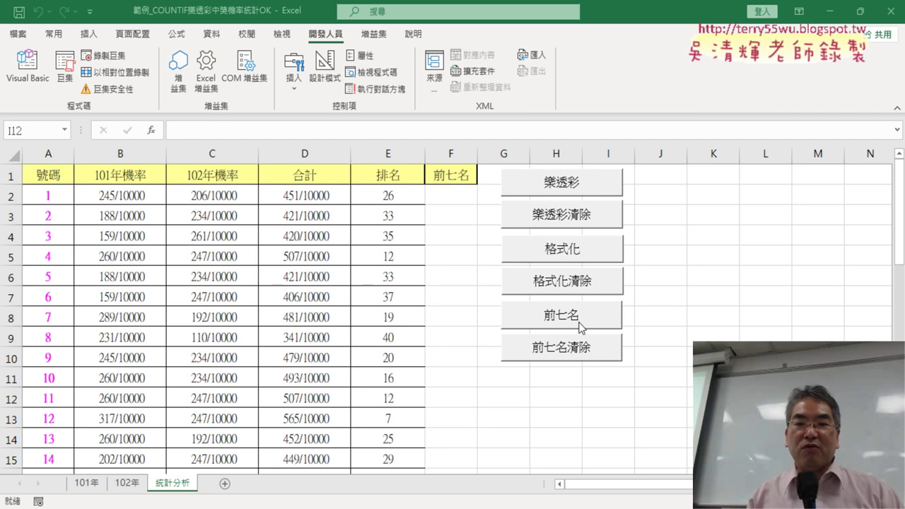
Run the 格式化 macro to highlight the numbers ranked seven or better in yellow, then check cell A13
left_click(560, 250)
left_click(584, 254)
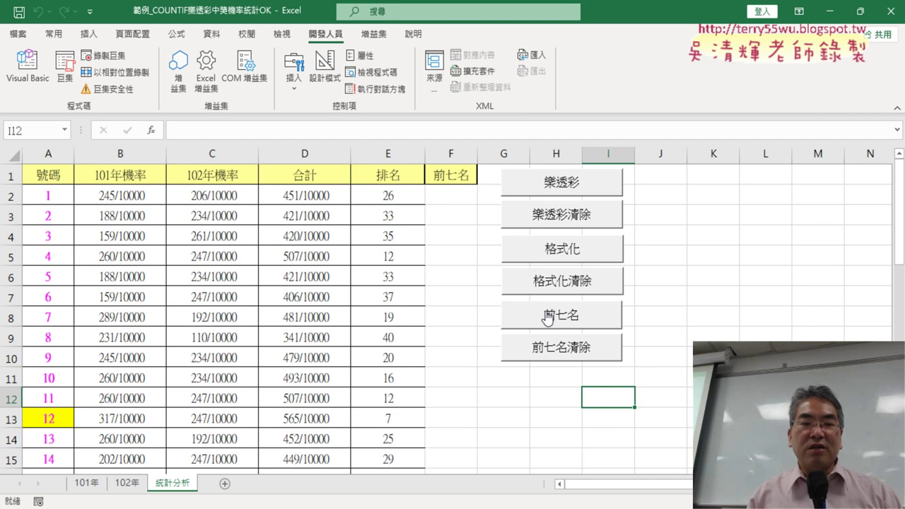
left_click(44, 424)
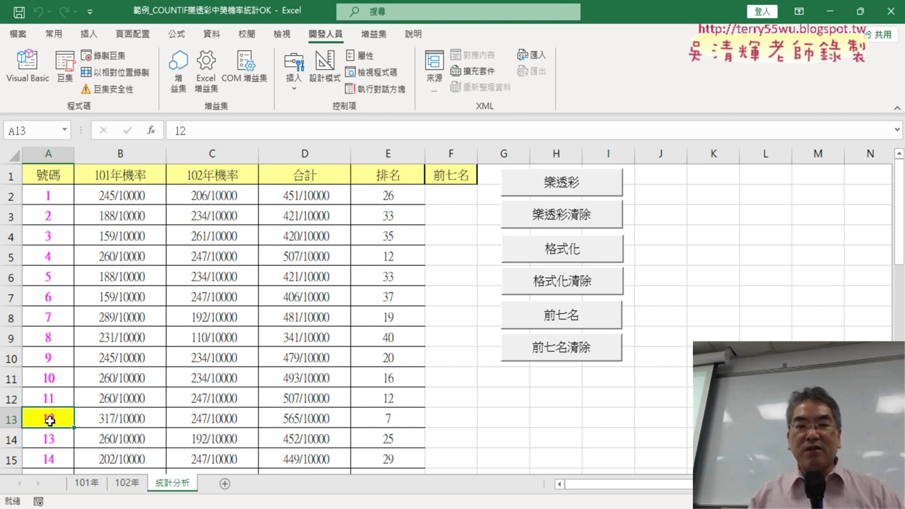
Select cell F2 under 前七名 and bring up the Visual Basic editor showing Module1
left_click(454, 196)
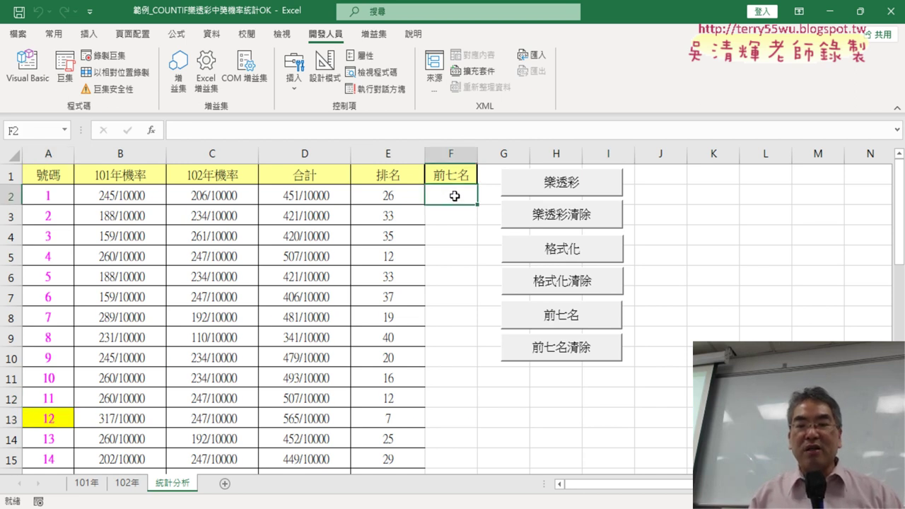
left_click(63, 426)
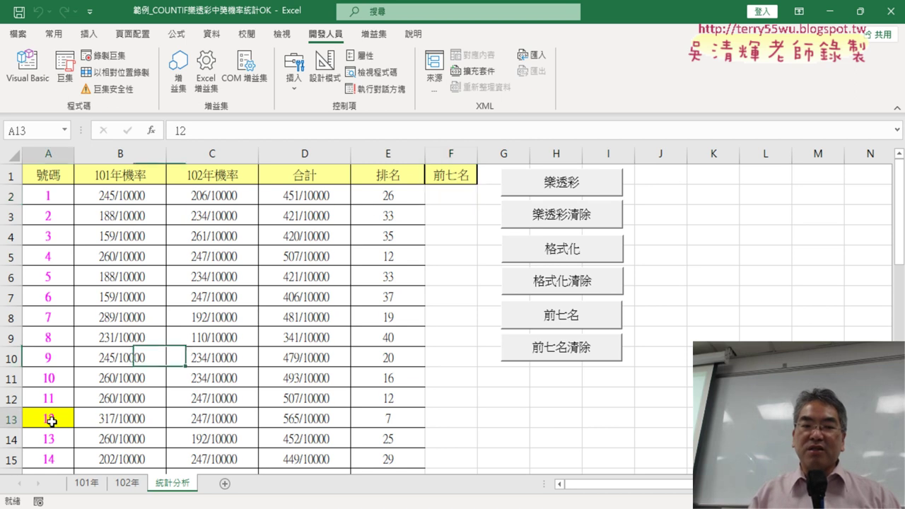
left_click(443, 193)
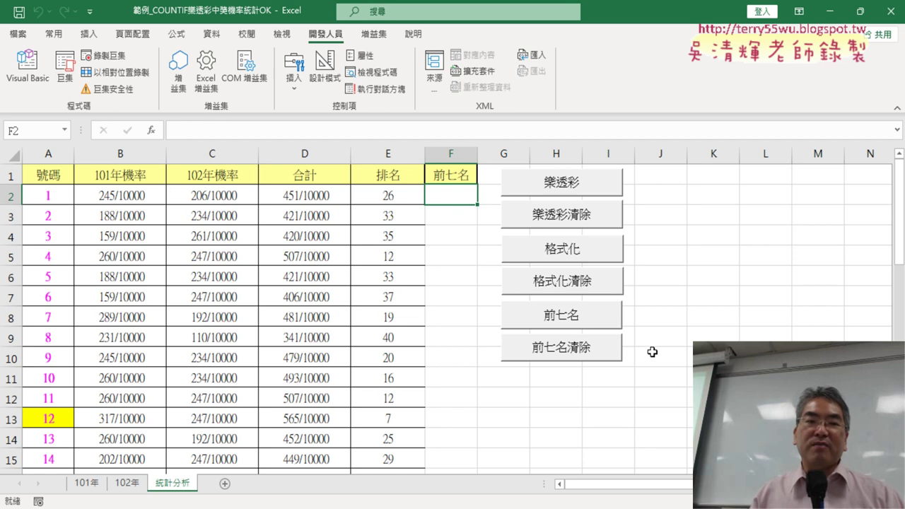
left_click(32, 71)
Widen the VBA editor and move it right so the worksheet shows
scroll(514, 209, "down", 1)
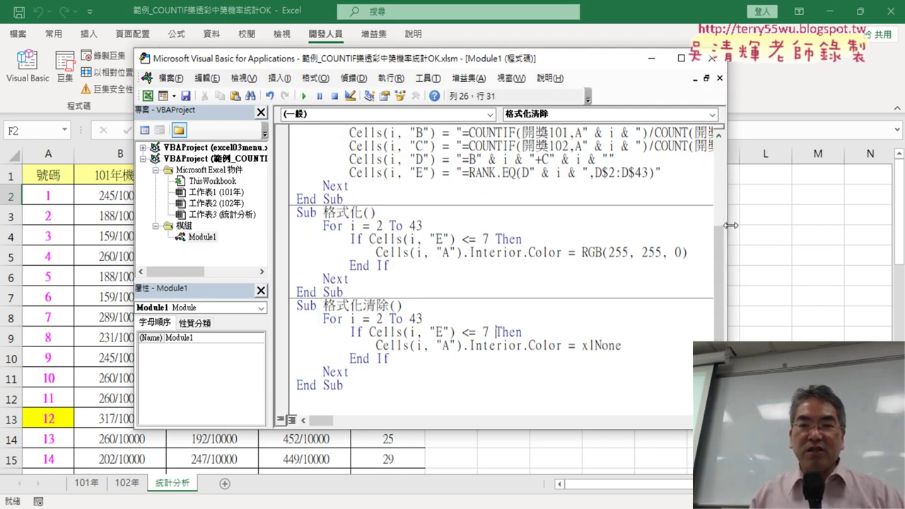
left_click_drag(728, 225, 750, 225)
left_click_drag(416, 66, 755, 67)
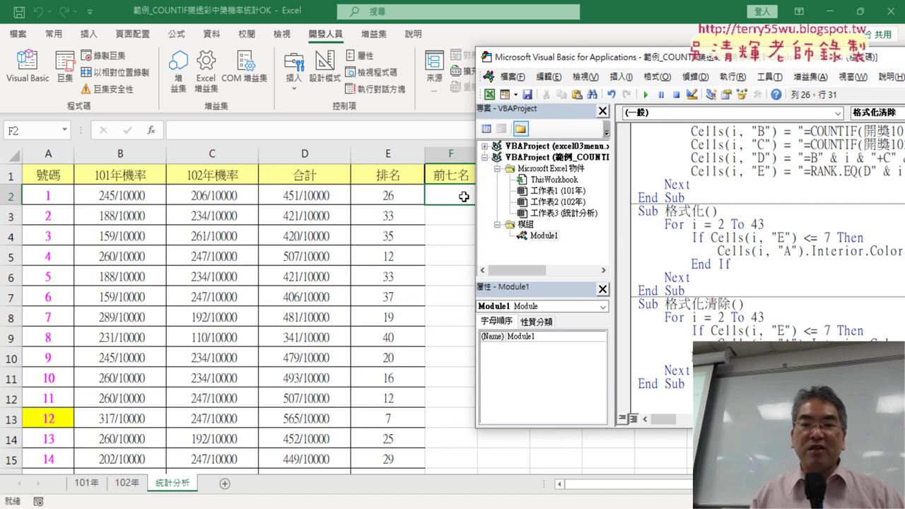
Copy the whole 格式化 macro from Sub 格式化() through End Sub
left_click_drag(693, 292, 639, 211)
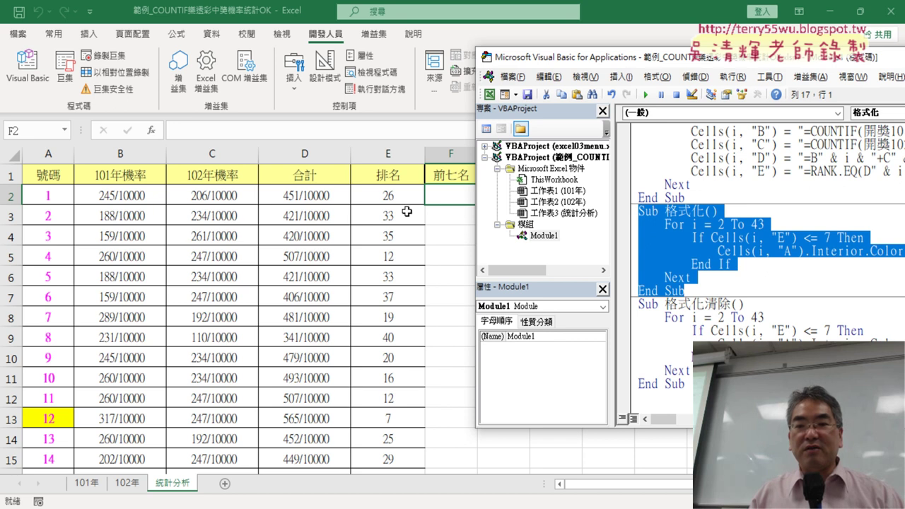
right_click(696, 238)
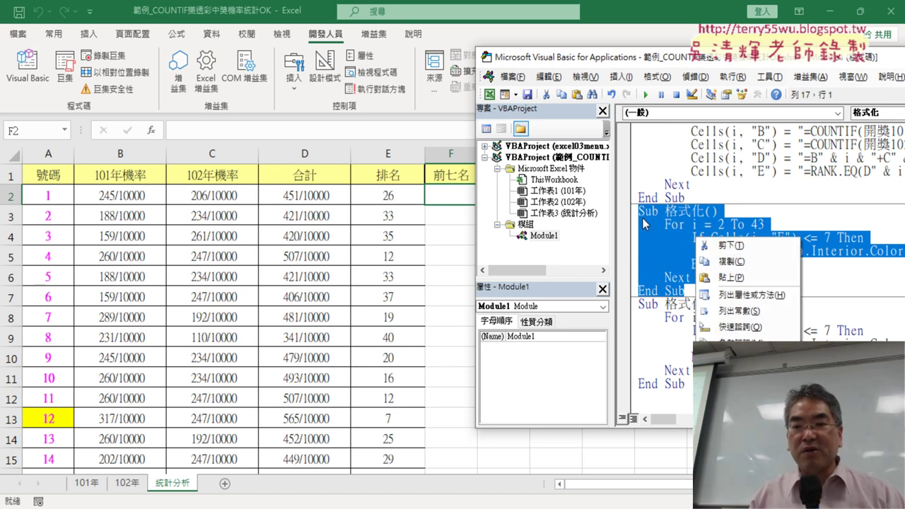
left_click(747, 263)
left_click(680, 400)
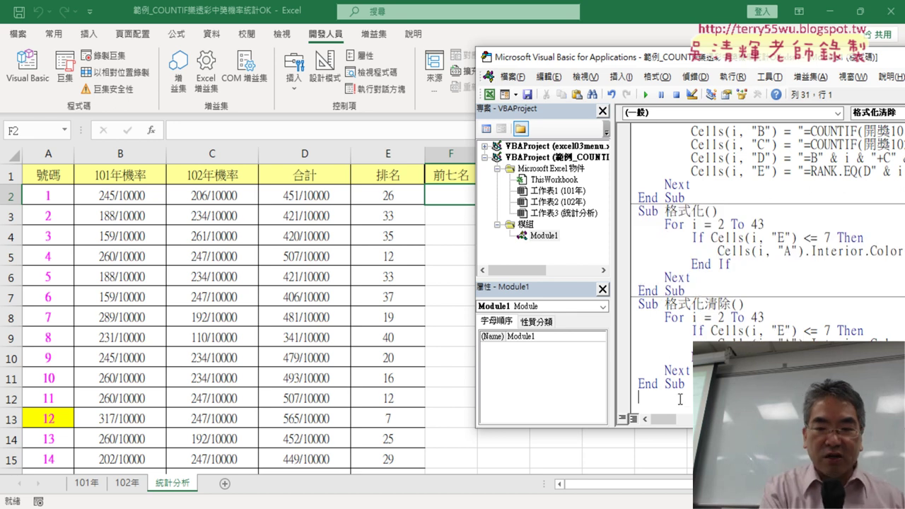
Paste a copy of the 格式化 macro below End Sub and rename it Sub 前七名()
key("ctrl+v")
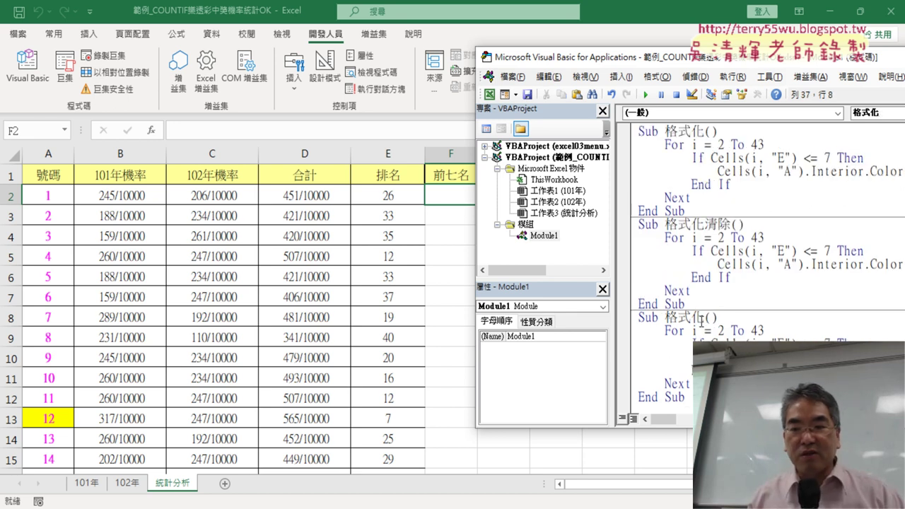
left_click_drag(704, 318, 665, 318)
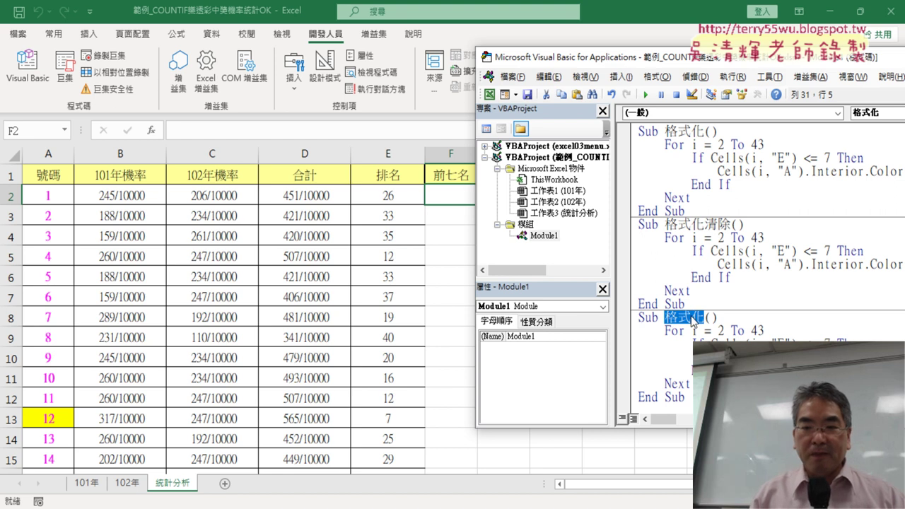
type("7")
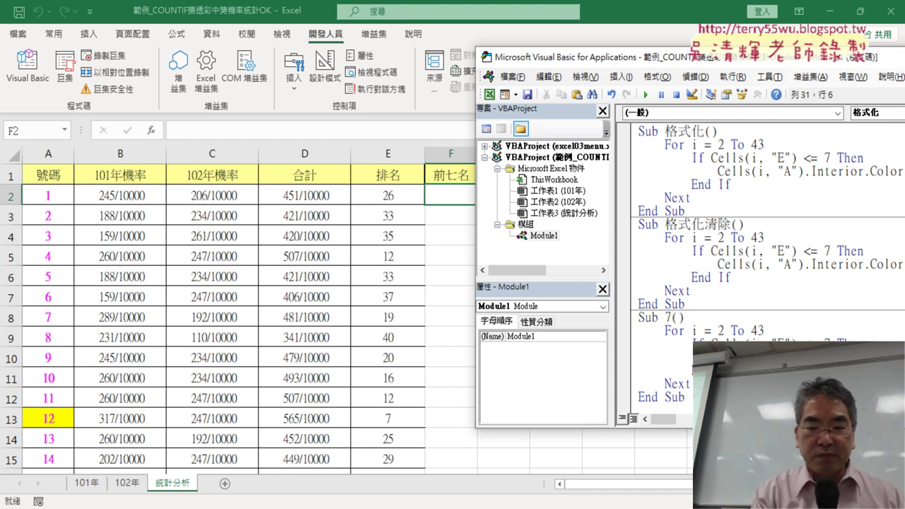
key("BackSpace")
key("Delete")
key("Delete")
type("ㄑㄧ")
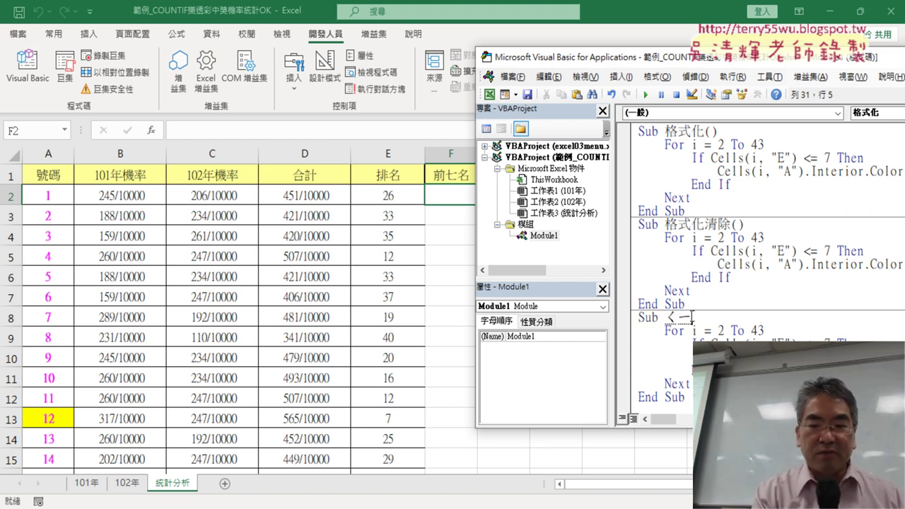
type("ˊㄑ")
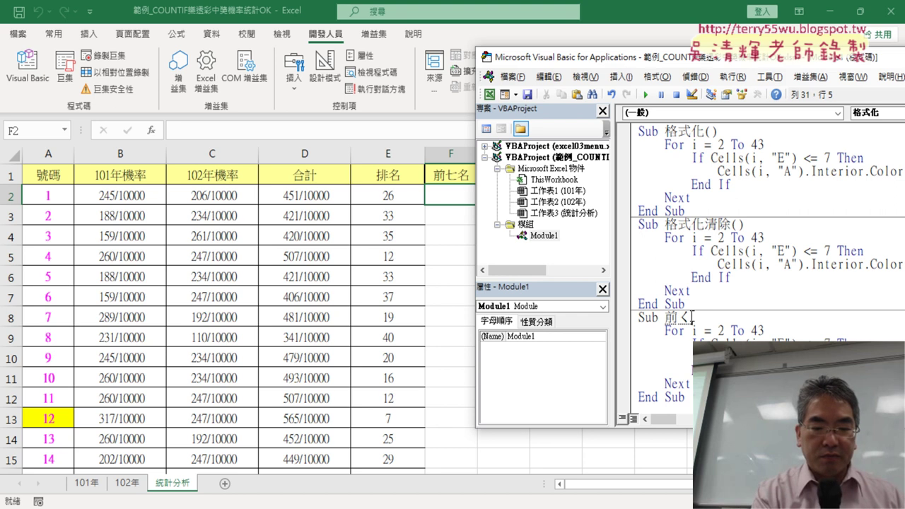
type("ㄧ")
key("space")
type("ㄇㄧㄥ")
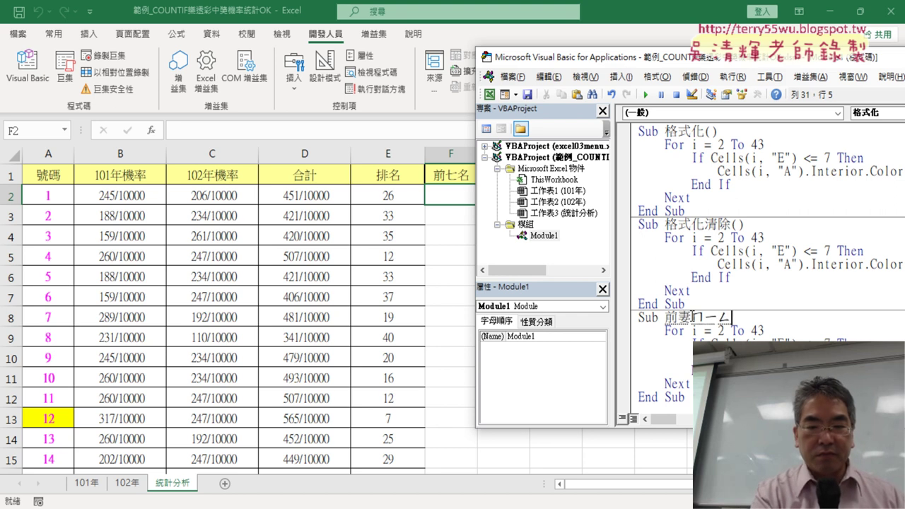
type("ˊ")
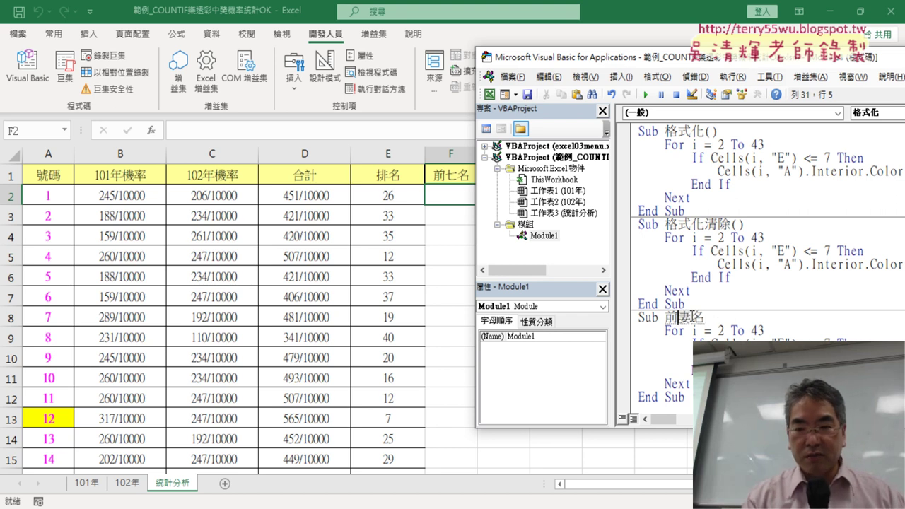
key("Down")
key("Down")
key("Return")
key("Return")
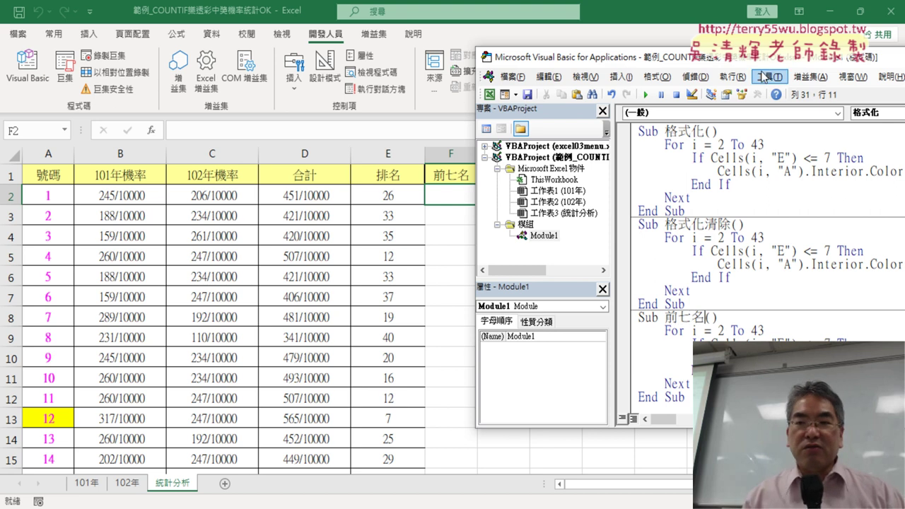
In Sub 前七名, delete '.Interior.Color = RGB(255, 255, 0)' so the line reads Cells(i, "A")
left_click_drag(755, 59, 743, 38)
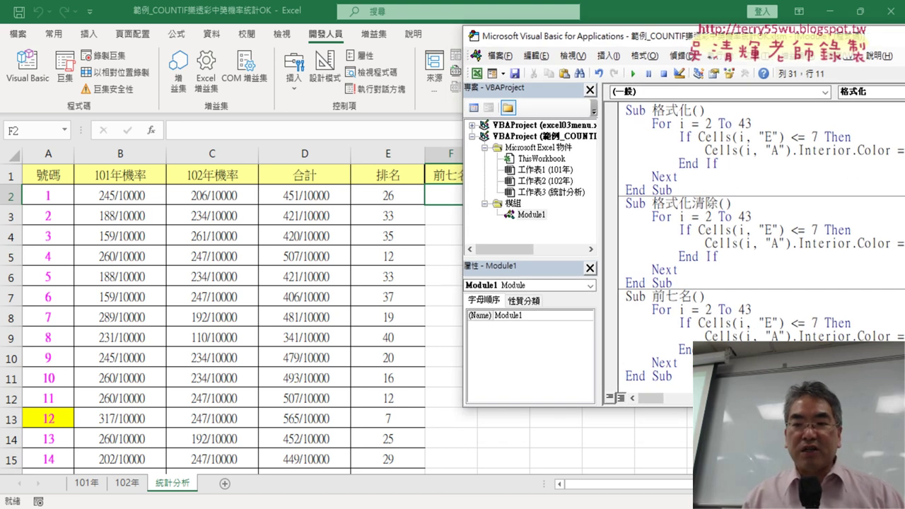
left_click_drag(651, 309, 754, 311)
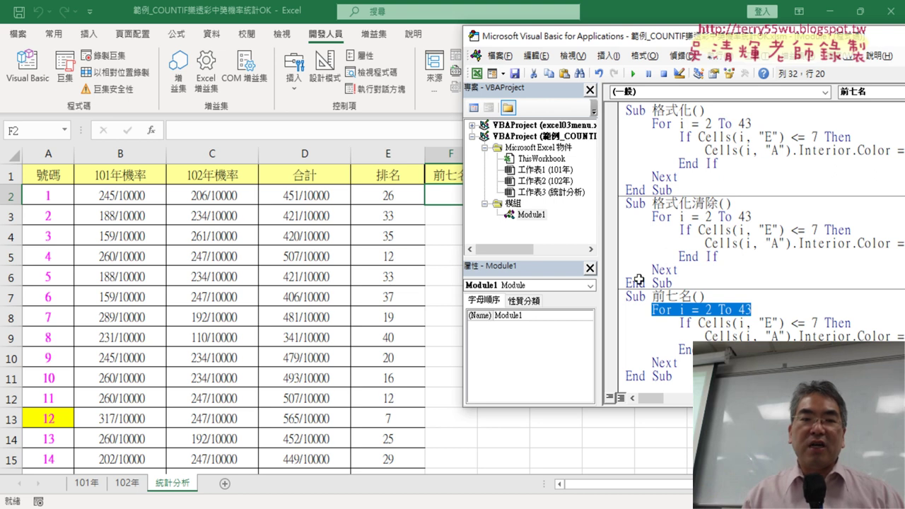
left_click_drag(855, 324, 683, 323)
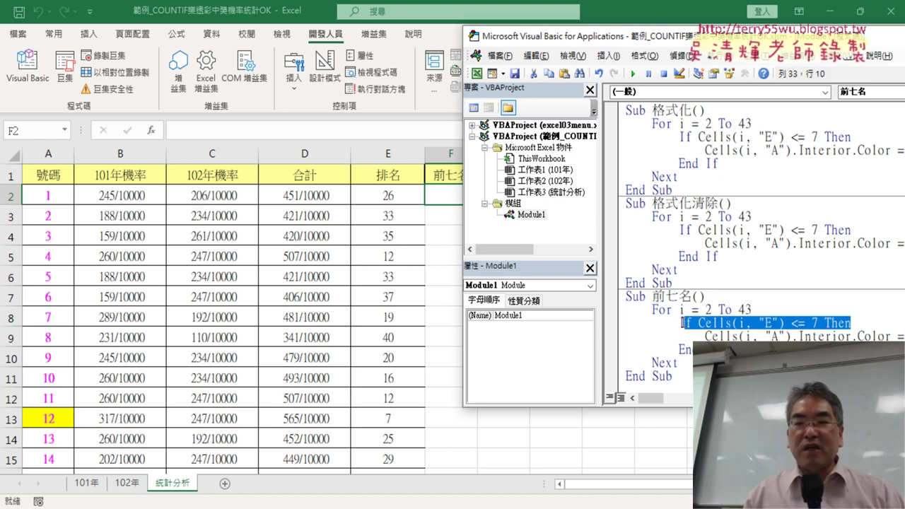
left_click(802, 337)
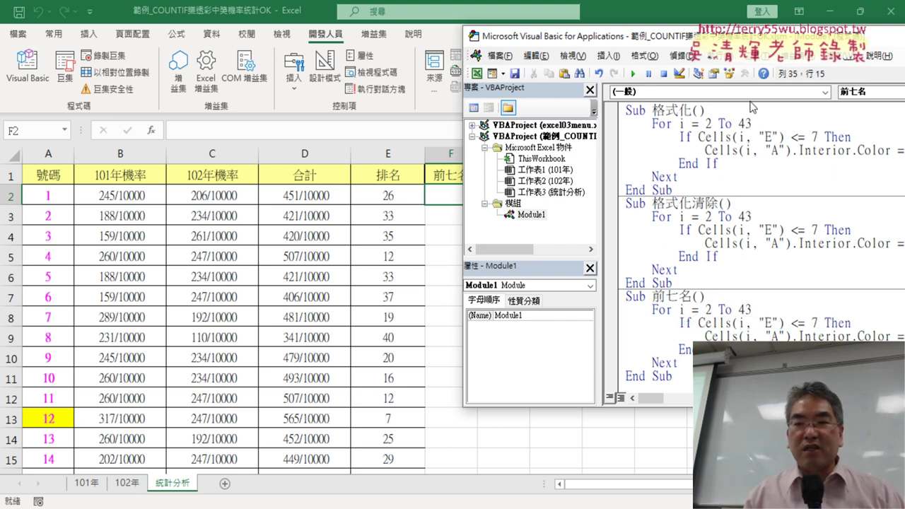
left_click_drag(707, 36, 536, 44)
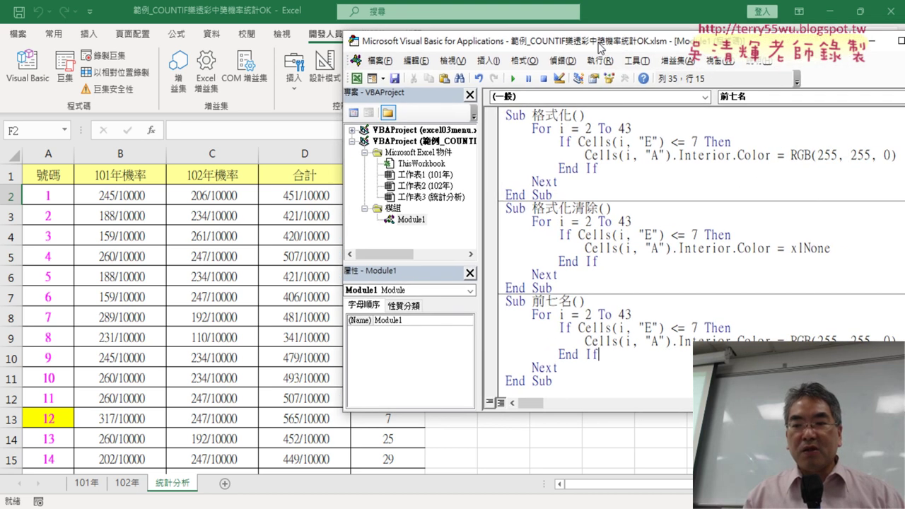
left_click_drag(845, 345, 627, 345)
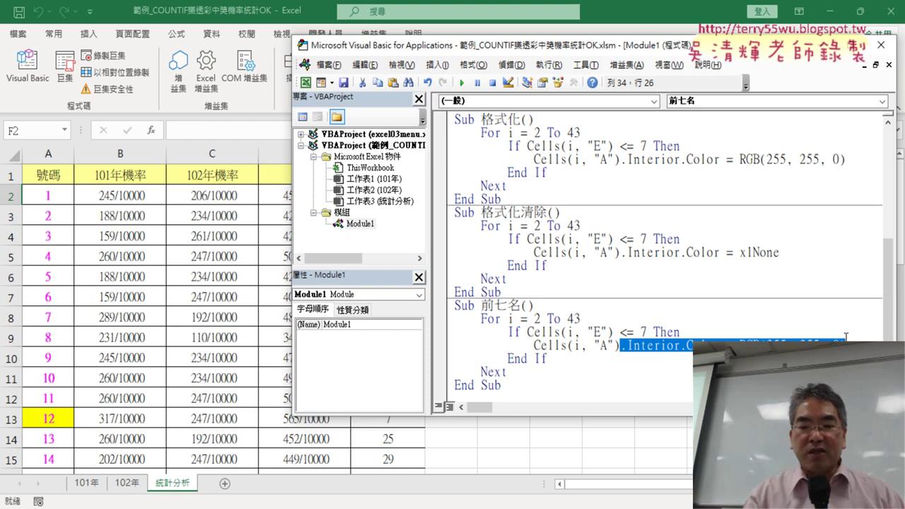
key("Delete")
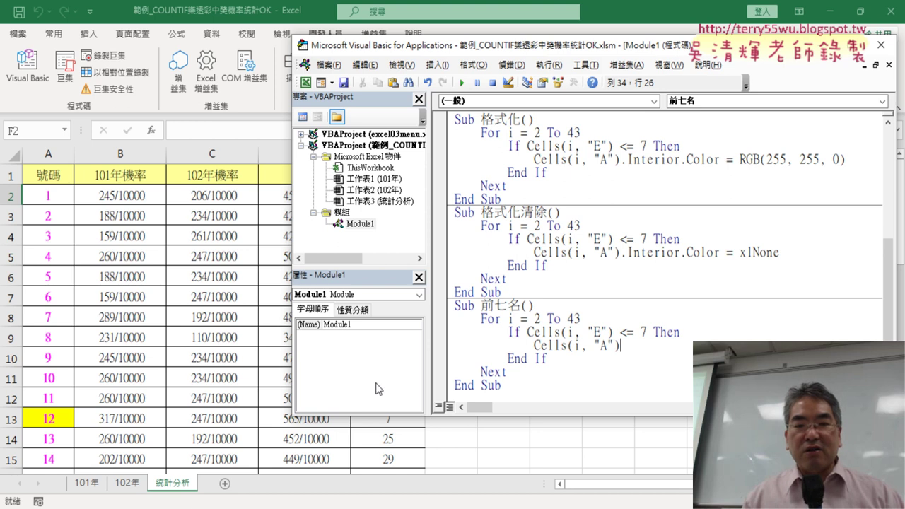
left_click_drag(605, 53, 787, 64)
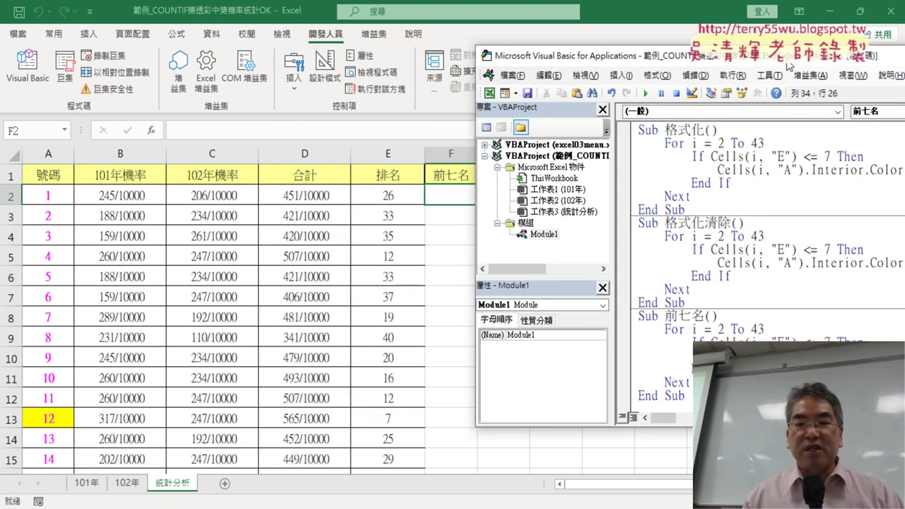
key("Left")
key("Left")
key("Left")
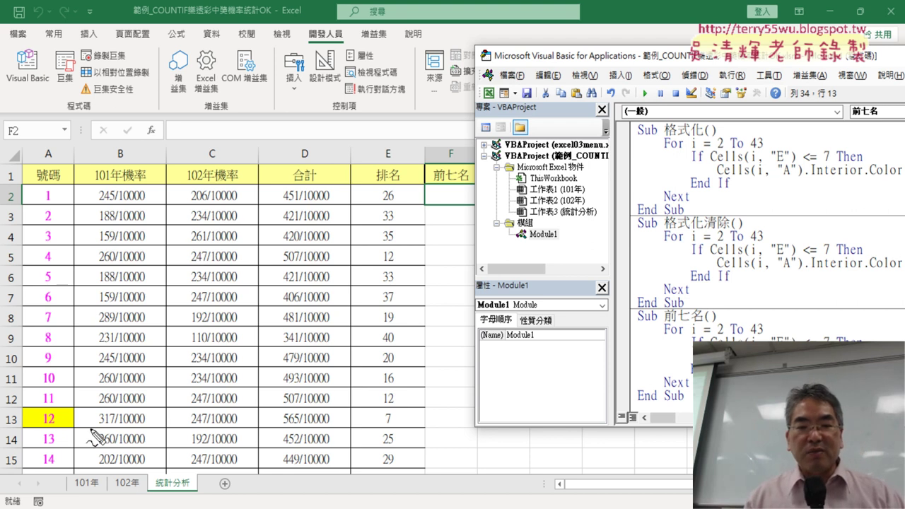
left_click_drag(56, 430, 58, 427)
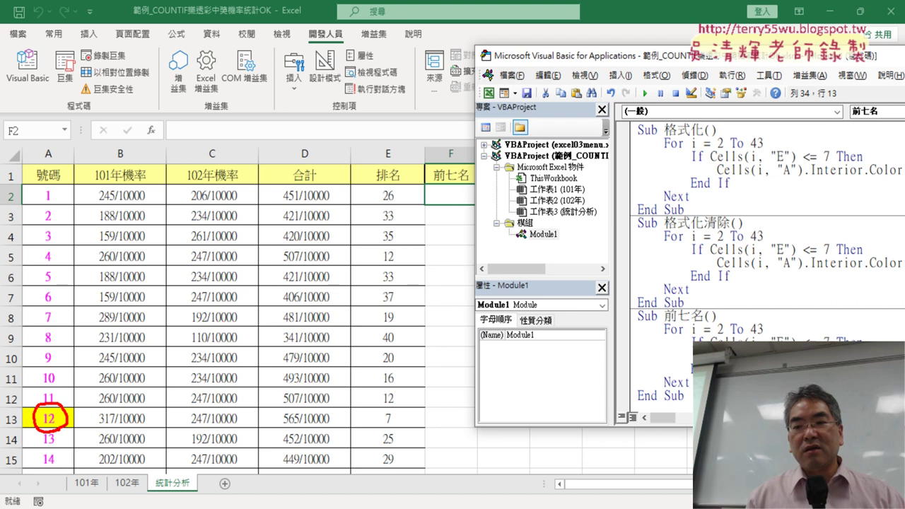
mouse_move(740, 343)
left_mouse_down()
mouse_move(506, 203)
mouse_move(471, 220)
left_mouse_up()
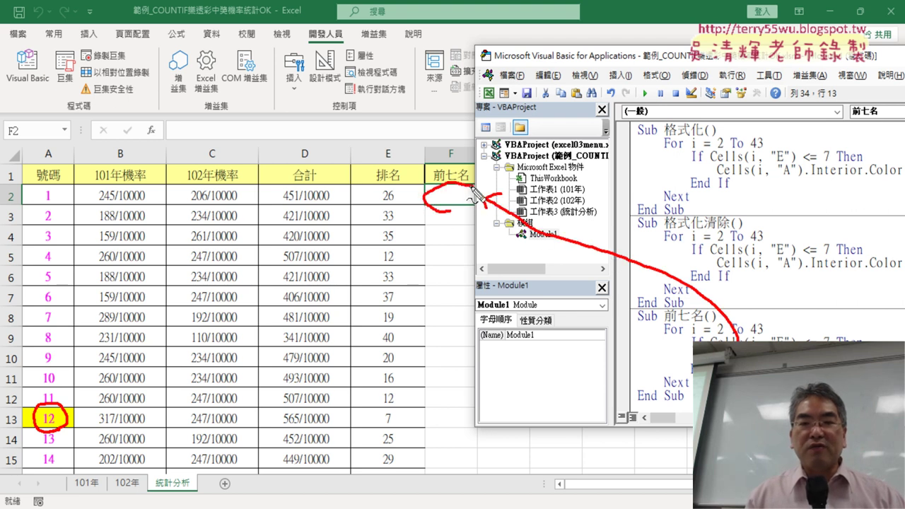
mouse_move(59, 403)
left_mouse_down()
mouse_move(413, 203)
mouse_move(387, 225)
left_mouse_up()
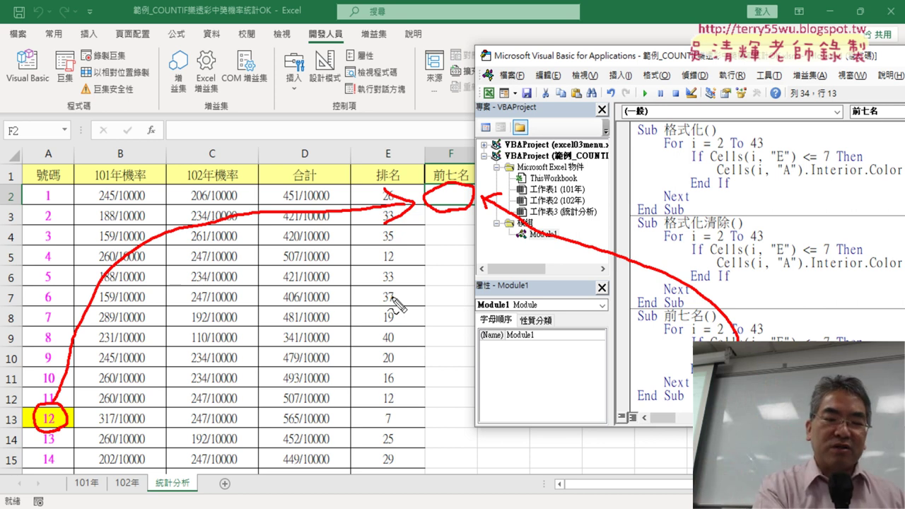
key("Escape")
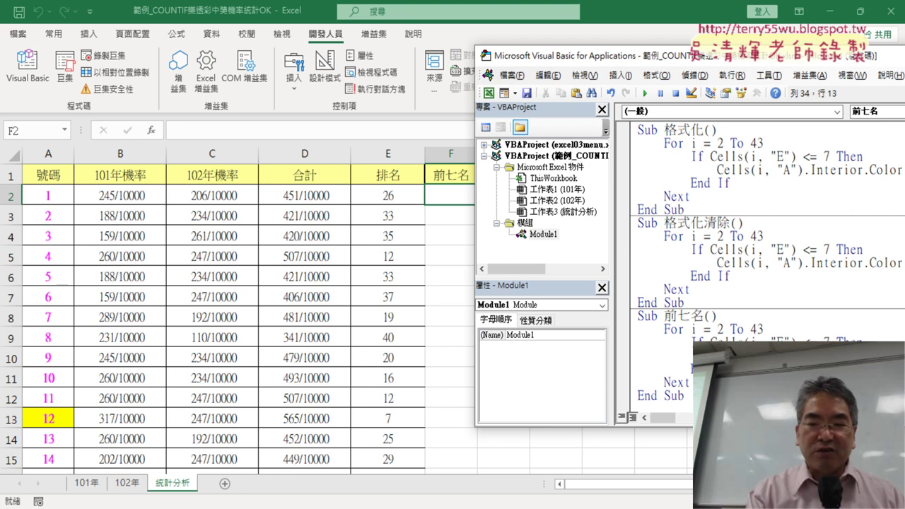
type("C")
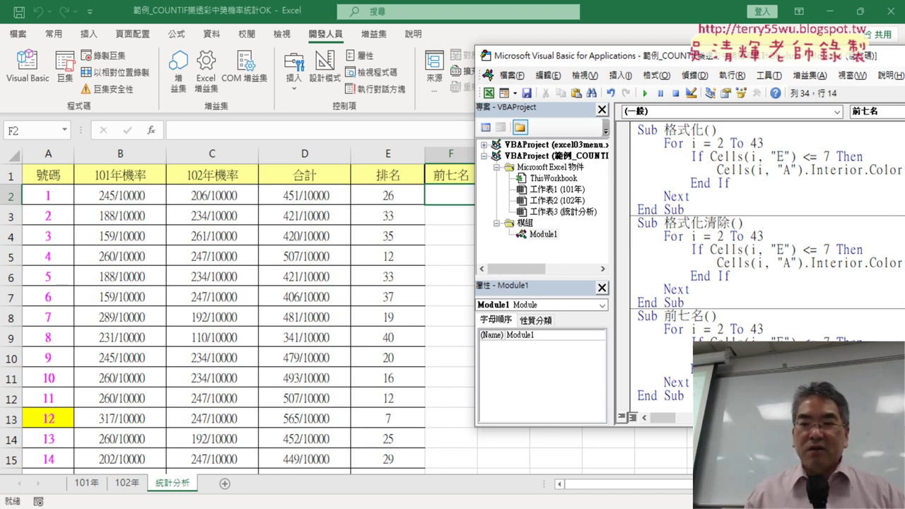
type("ells(i,")
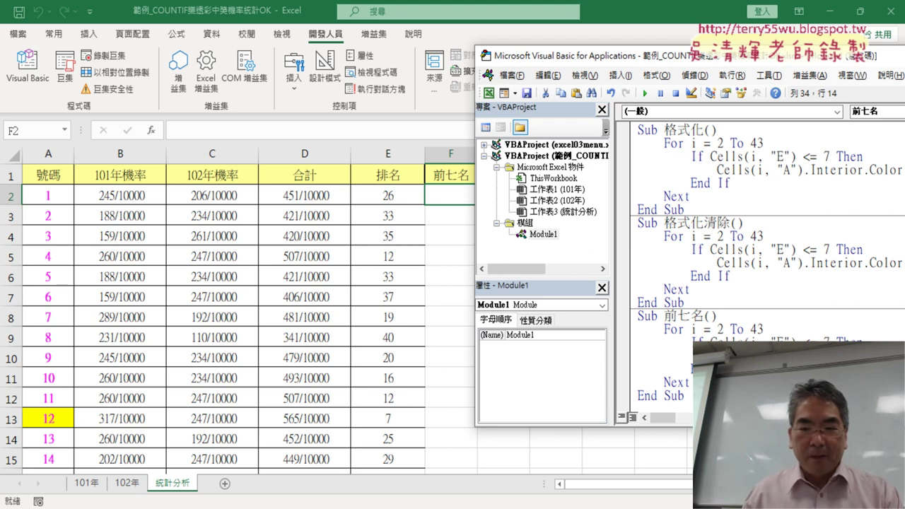
type("ells(i, \"A\")")
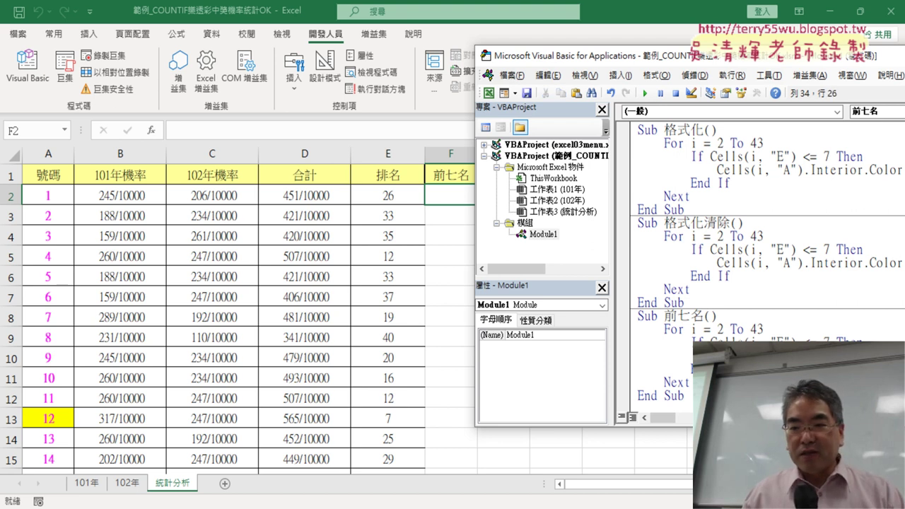
type("i")
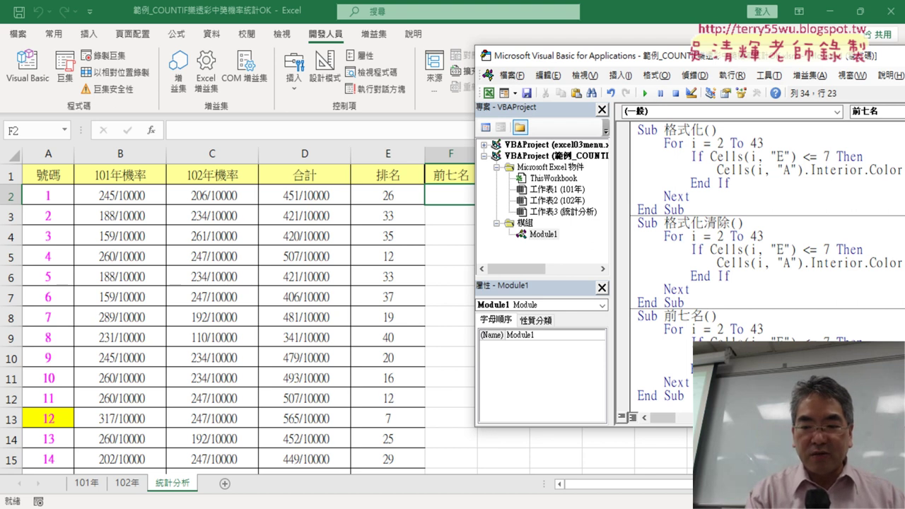
type("F")
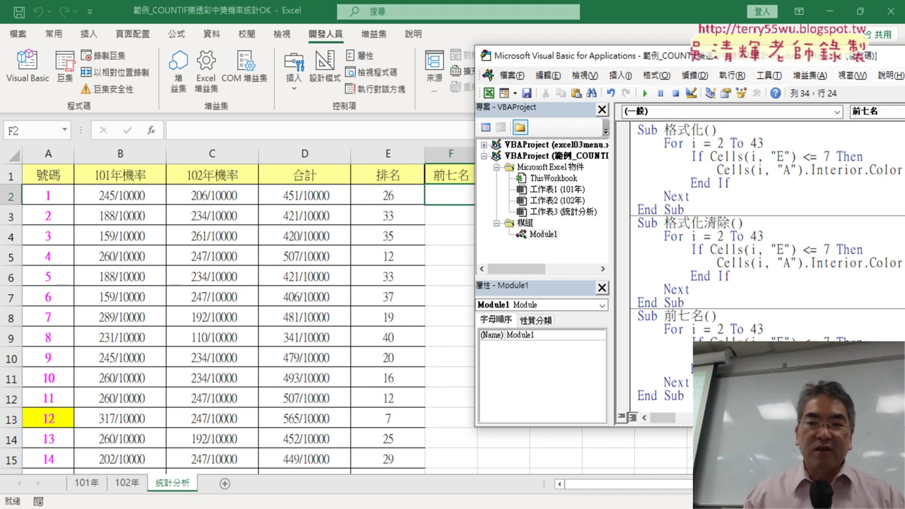
left_click(785, 248)
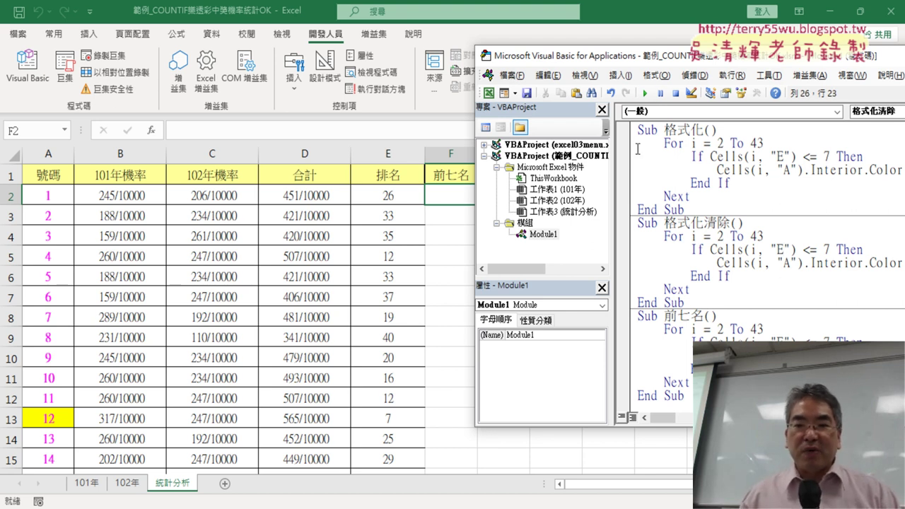
left_click_drag(638, 58, 628, 59)
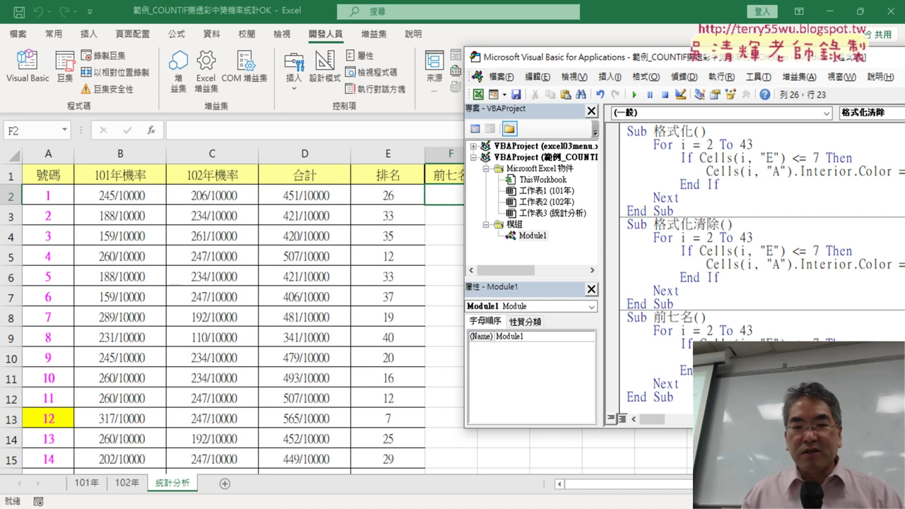
mouse_move(75, 435)
left_mouse_down()
mouse_move(67, 406)
mouse_move(80, 323)
mouse_move(318, 205)
mouse_move(414, 198)
left_mouse_up()
left_click_drag(414, 199, 394, 219)
left_click_drag(454, 187, 456, 216)
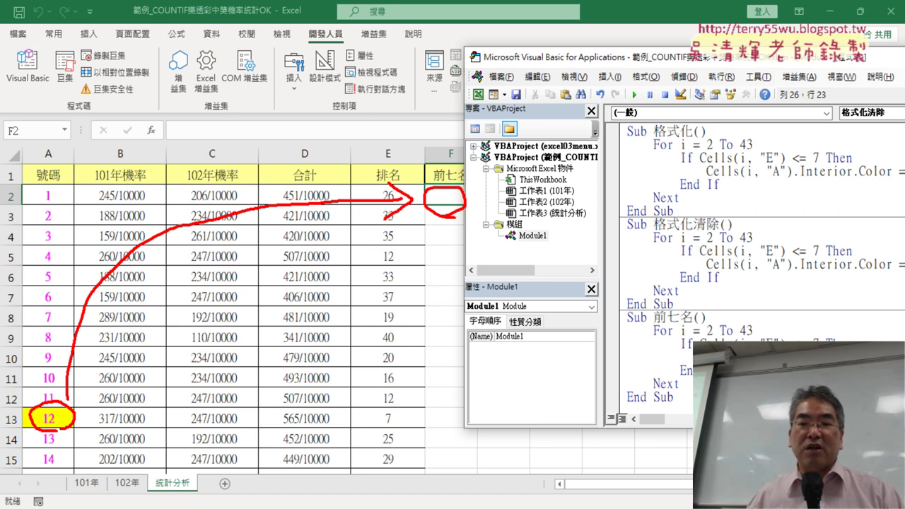
key("Escape")
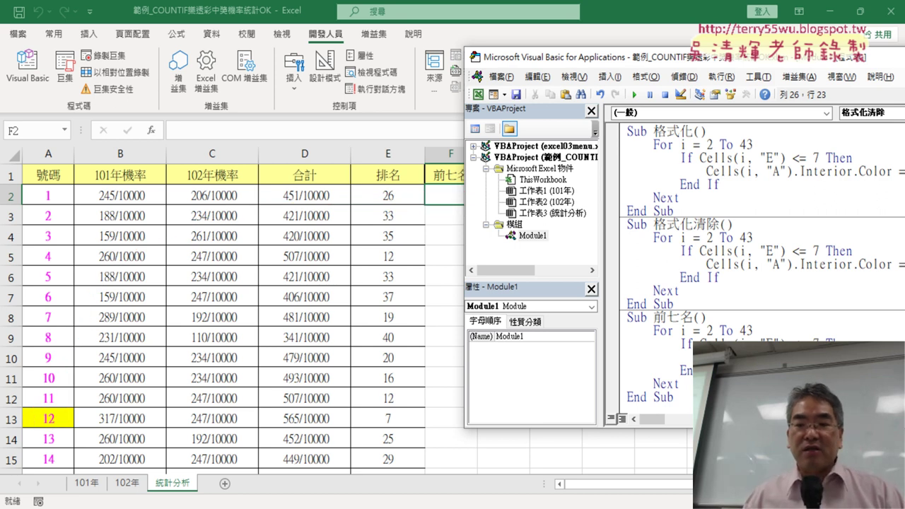
left_click(778, 343)
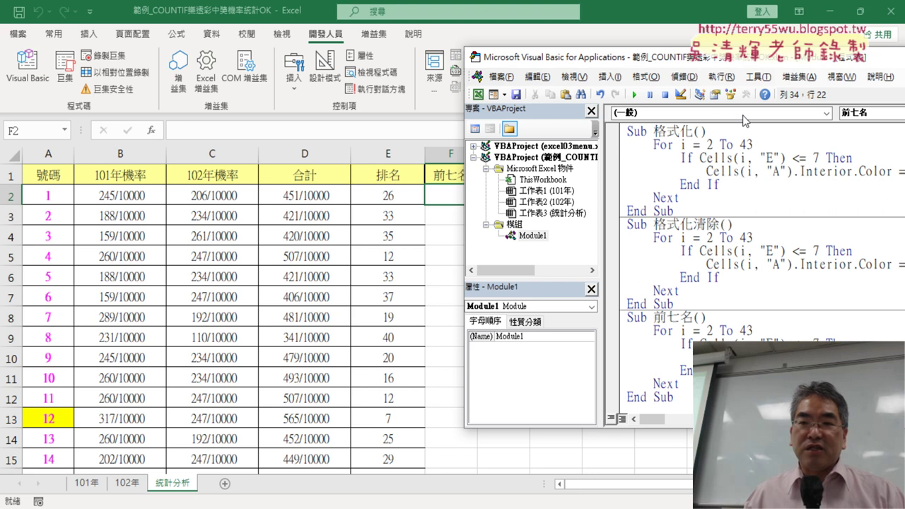
left_click_drag(721, 61, 736, 60)
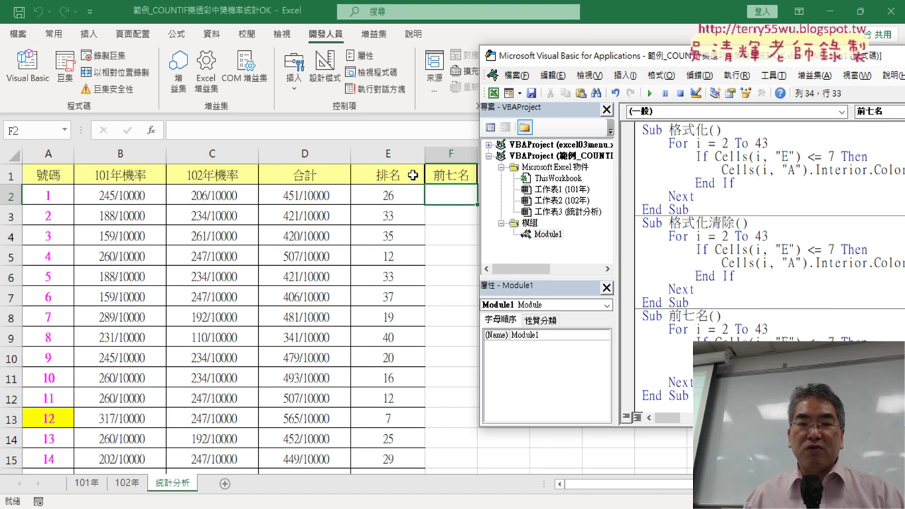
Scroll back to the top of the 統計分析 sheet, select F2, and bring up the VBA editor
scroll(140, 348, "down", 2)
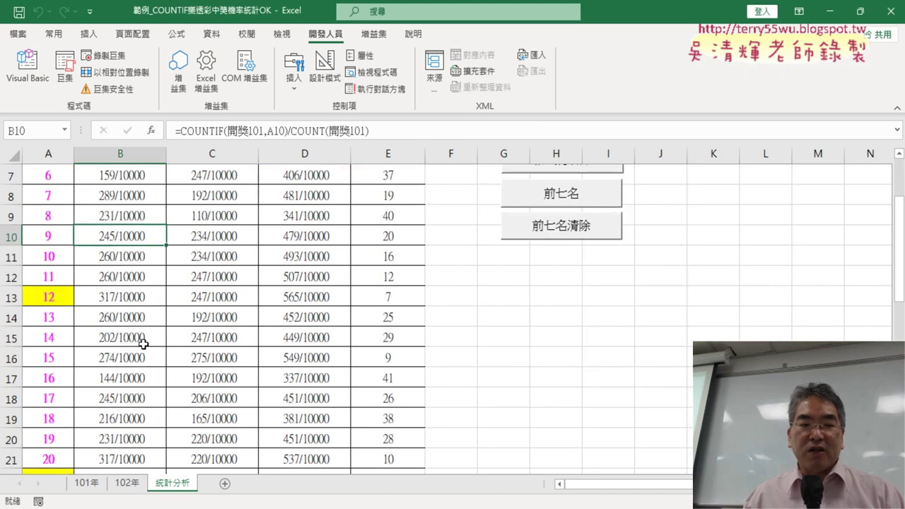
scroll(141, 325, "down", 3)
scroll(243, 179, "up", 3)
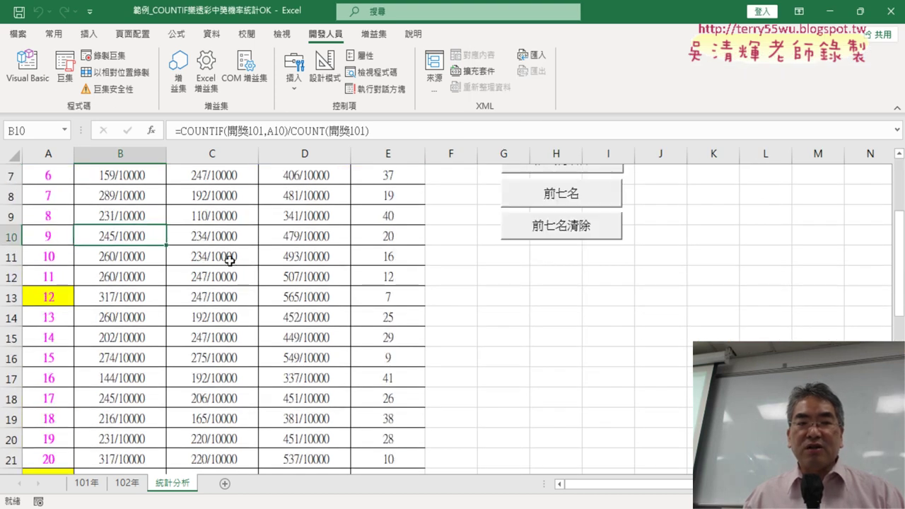
left_click(27, 68)
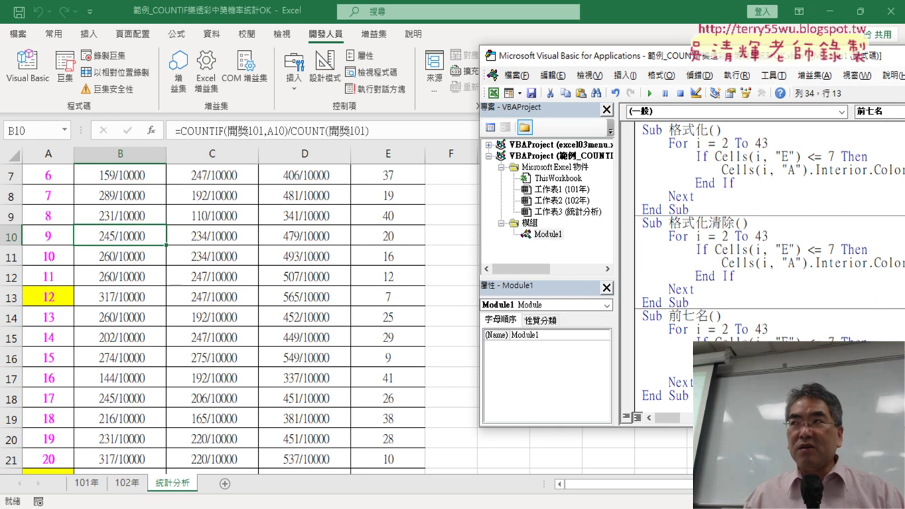
scroll(396, 241, "up", 2)
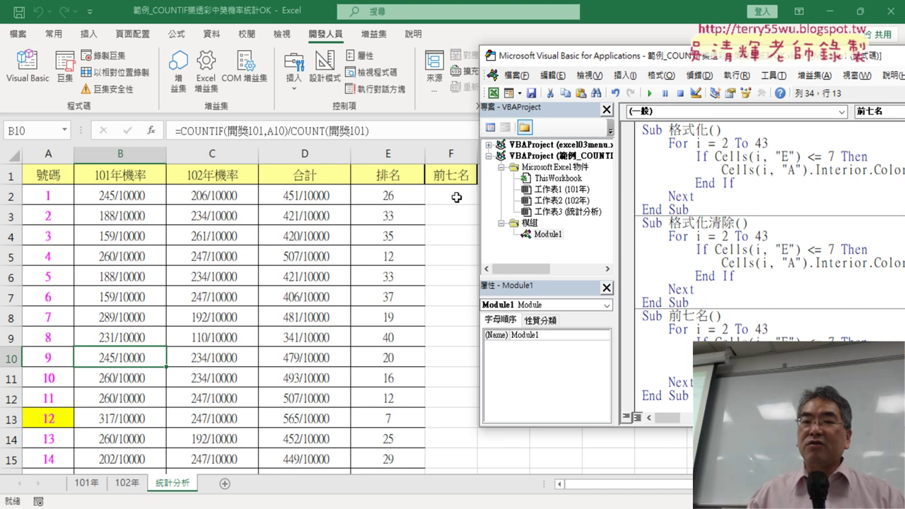
left_click(456, 197)
scroll(137, 321, "down", 3)
scroll(142, 321, "down", 7)
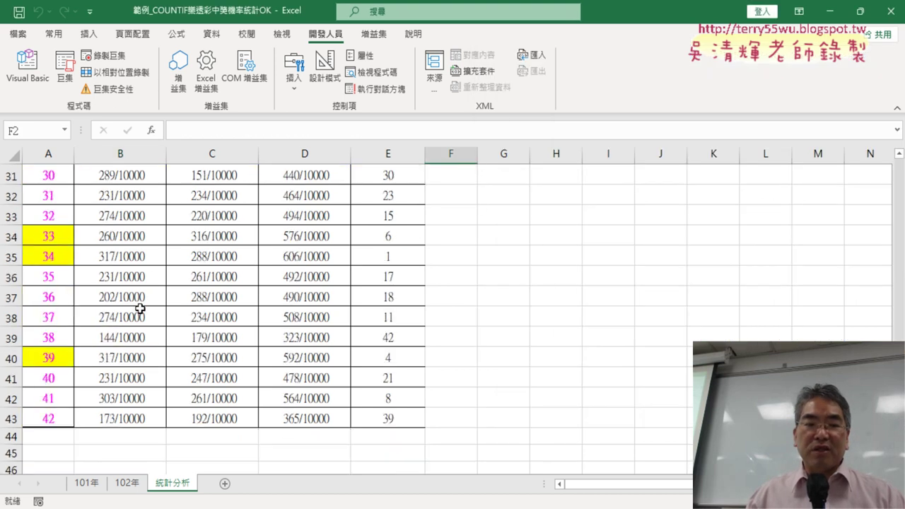
scroll(110, 300, "down", 2)
left_click(47, 83)
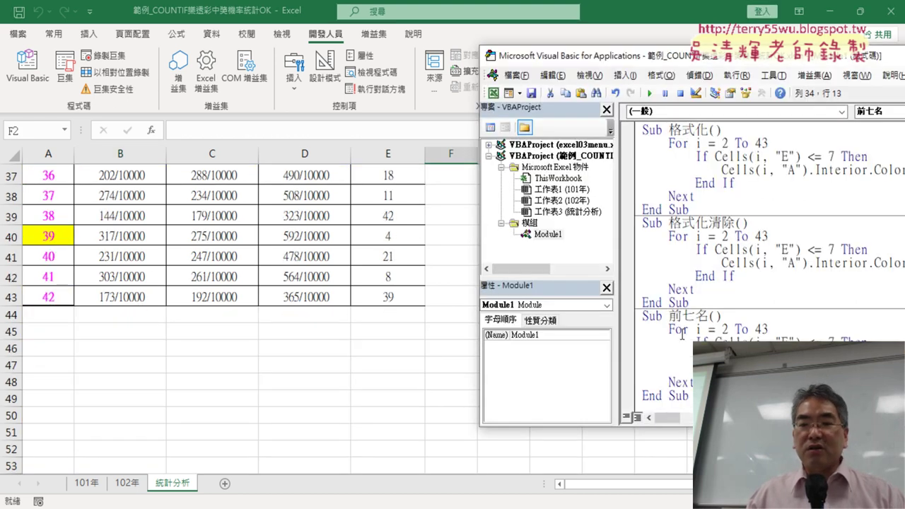
Check cell F42, then return to F2 under 前七名 and show the macro code
left_click(444, 282)
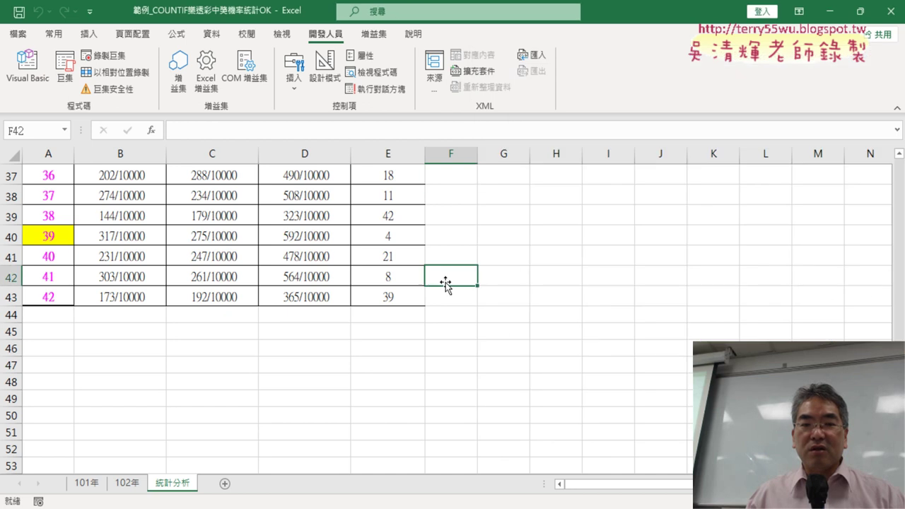
scroll(449, 307, "up", 7)
scroll(448, 307, "up", 5)
left_click(463, 196)
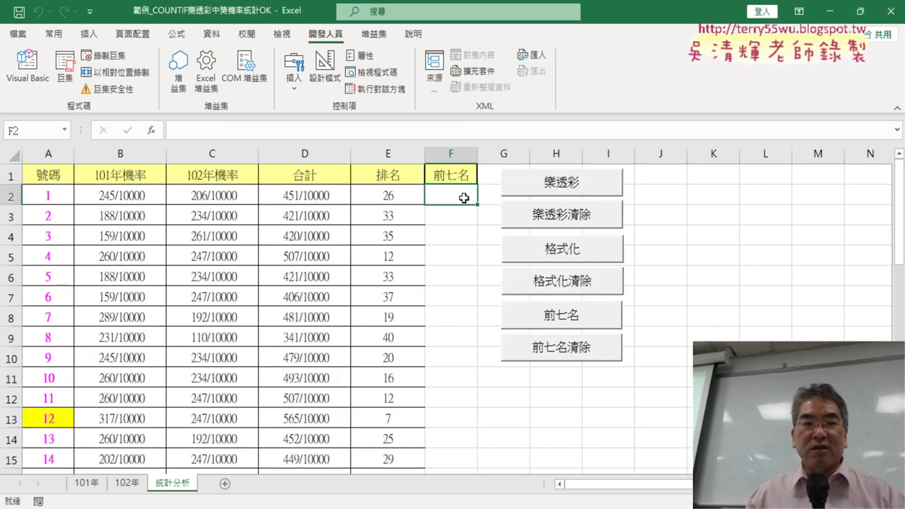
left_click(27, 67)
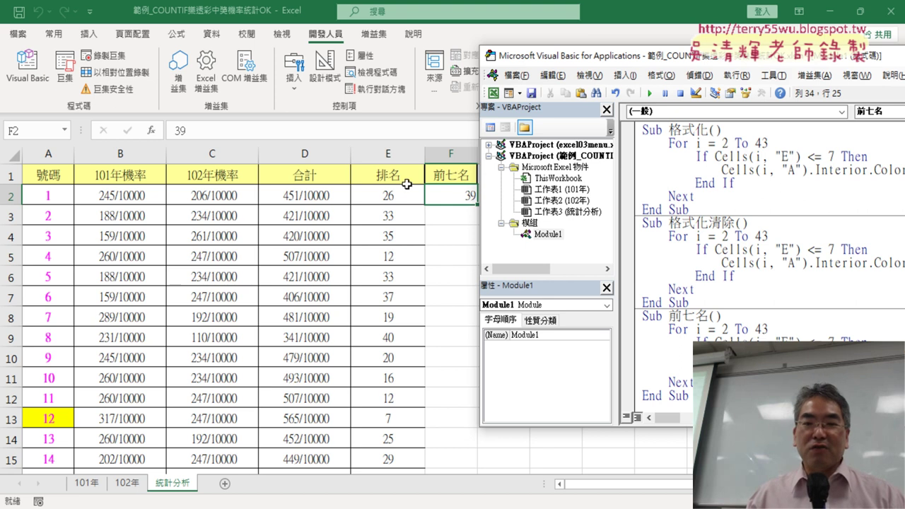
Check cell A13, then select F2 holding 39 and reopen Module1's macros
left_click(55, 421)
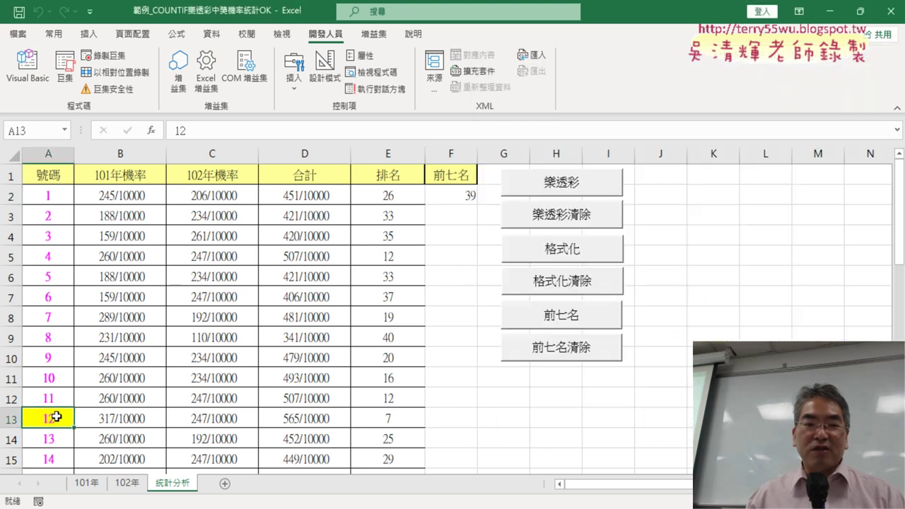
scroll(56, 418, "down", 3)
scroll(280, 221, "down", 3)
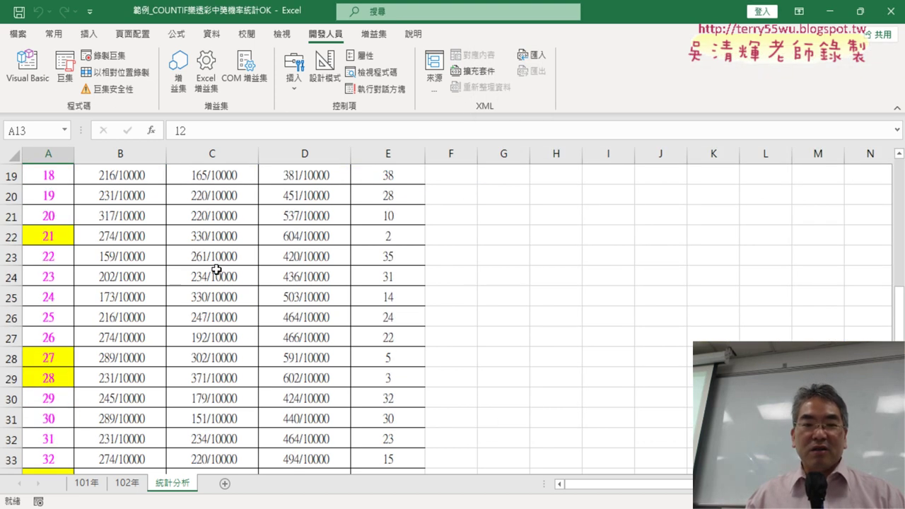
scroll(209, 271, "down", 2)
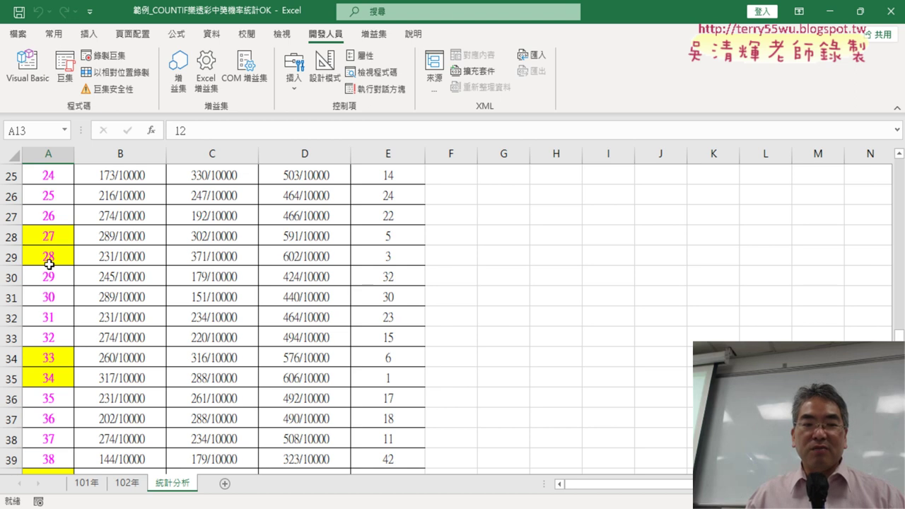
scroll(123, 302, "down", 2)
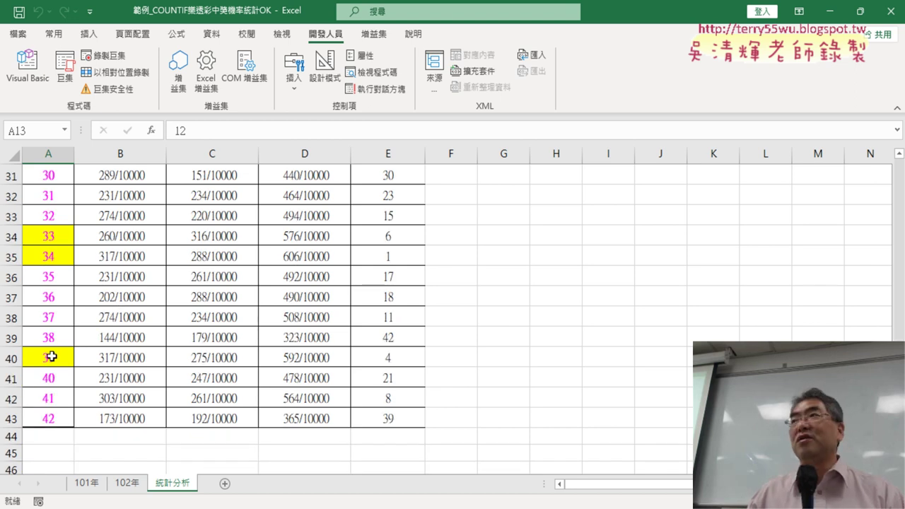
left_click(41, 70)
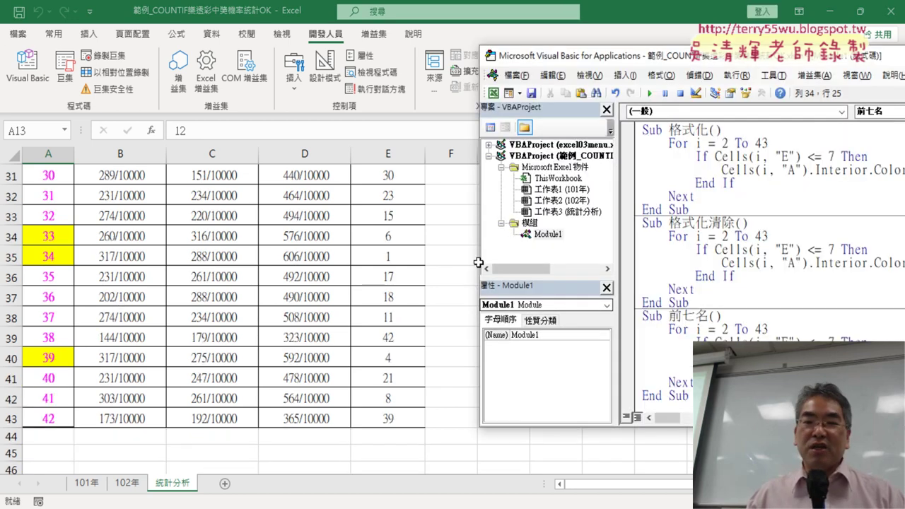
left_click(397, 239)
scroll(434, 254, "up", 8)
scroll(434, 253, "up", 2)
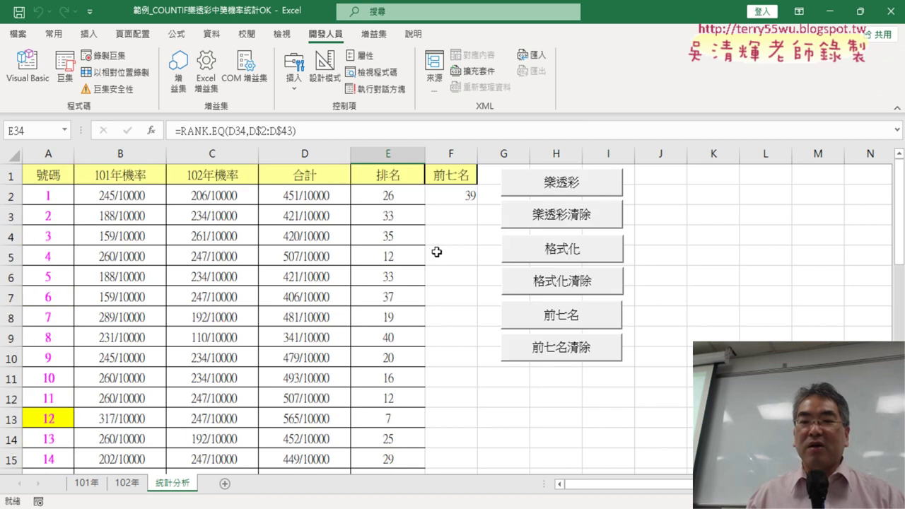
left_click(468, 197)
left_click(43, 83)
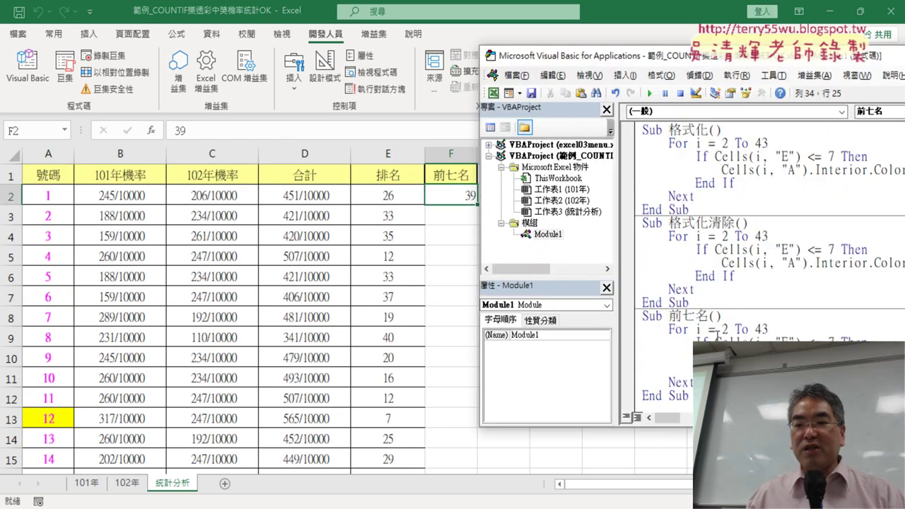
key("shift+Left")
key("shift+Left")
key("shift+Left")
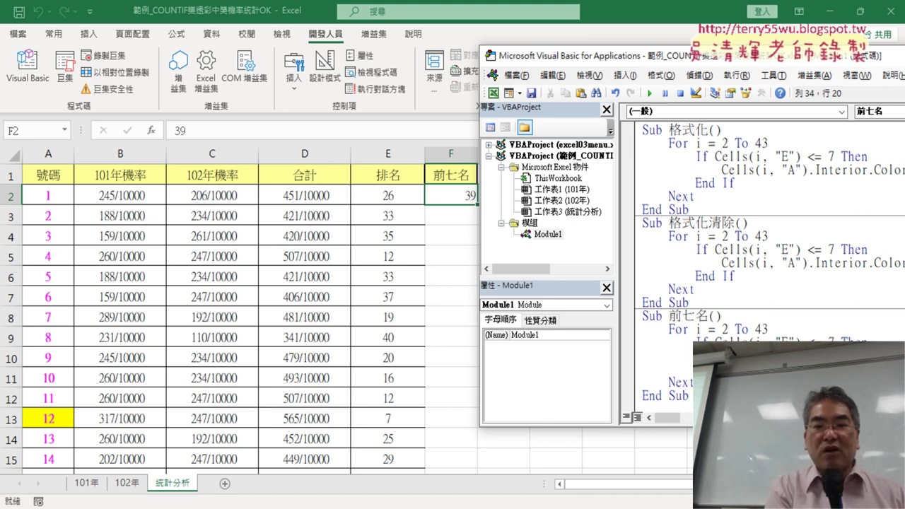
Insert a k = 2 line directly under Sub 前七名()
left_click(742, 319)
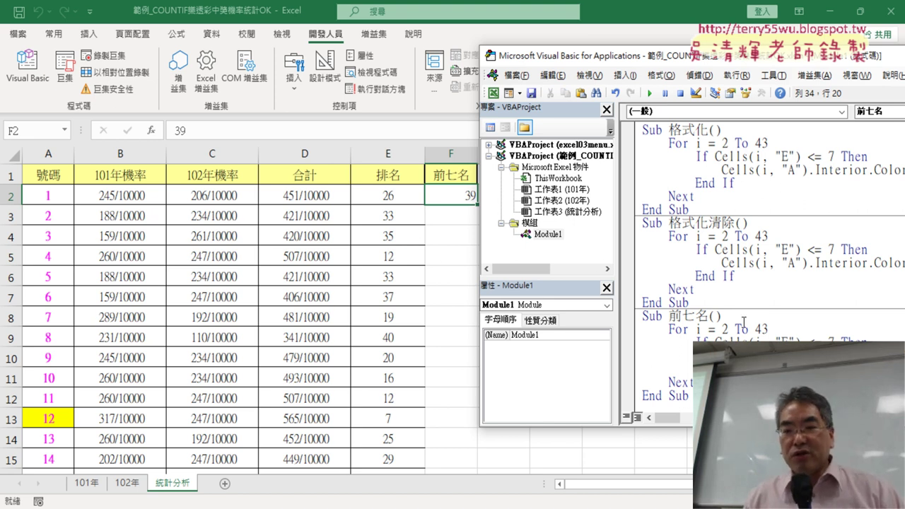
key("Return")
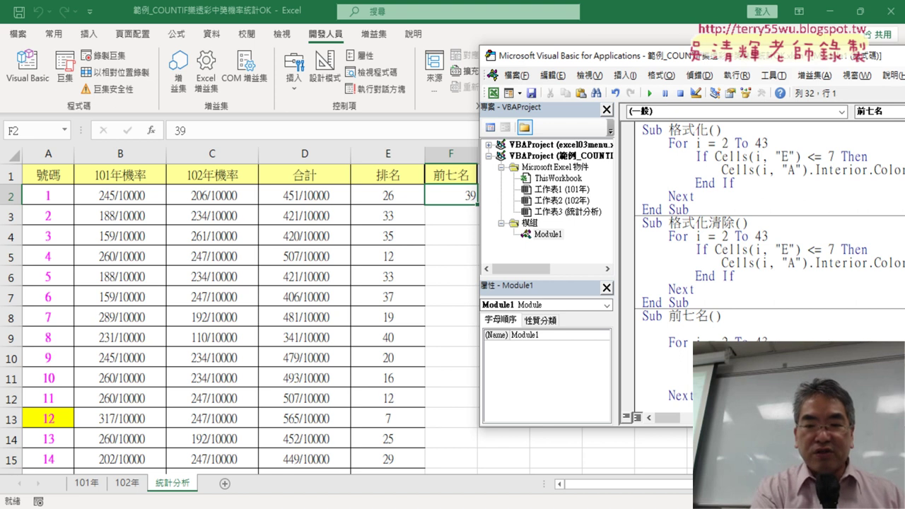
type("k")
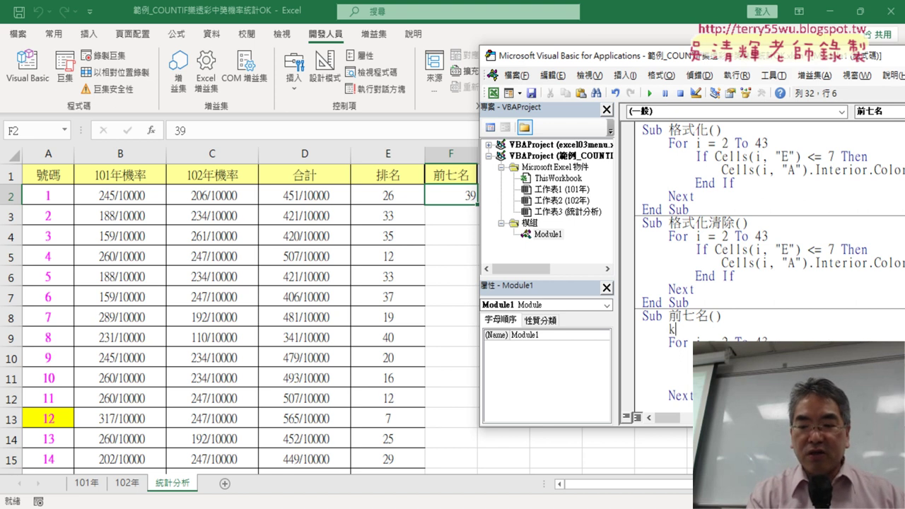
type("=2")
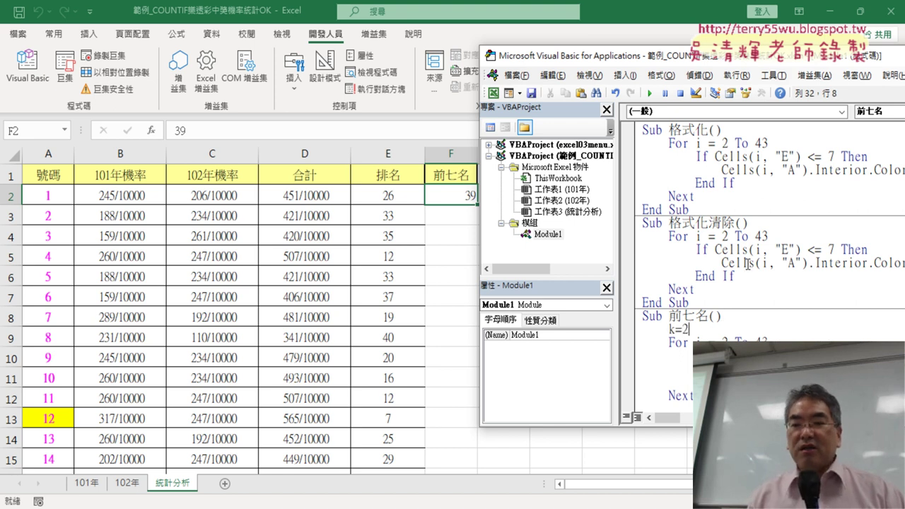
scroll(728, 263, "down", 1)
left_click_drag(704, 306, 631, 306)
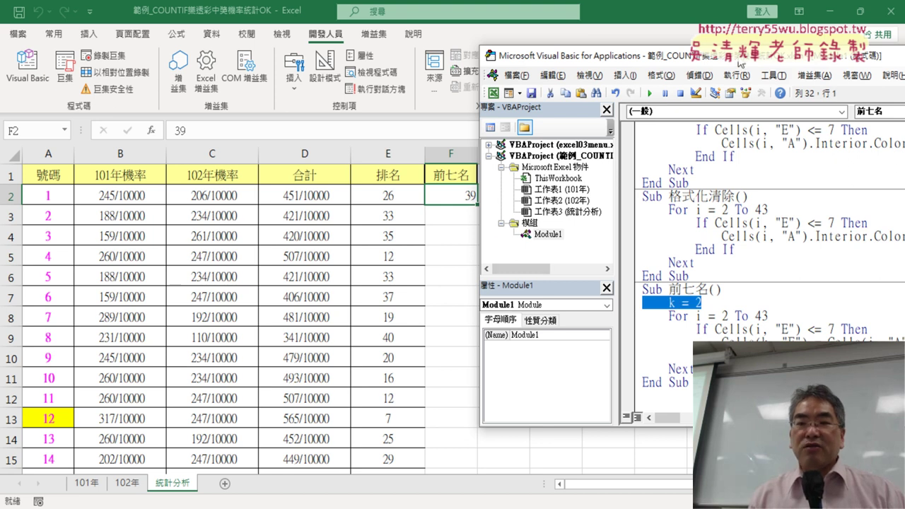
left_click_drag(739, 63, 675, 60)
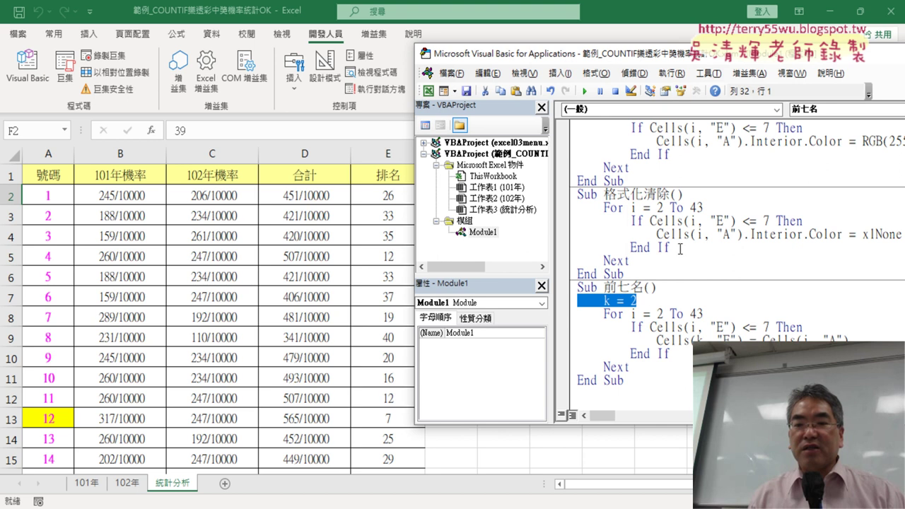
left_click(647, 299)
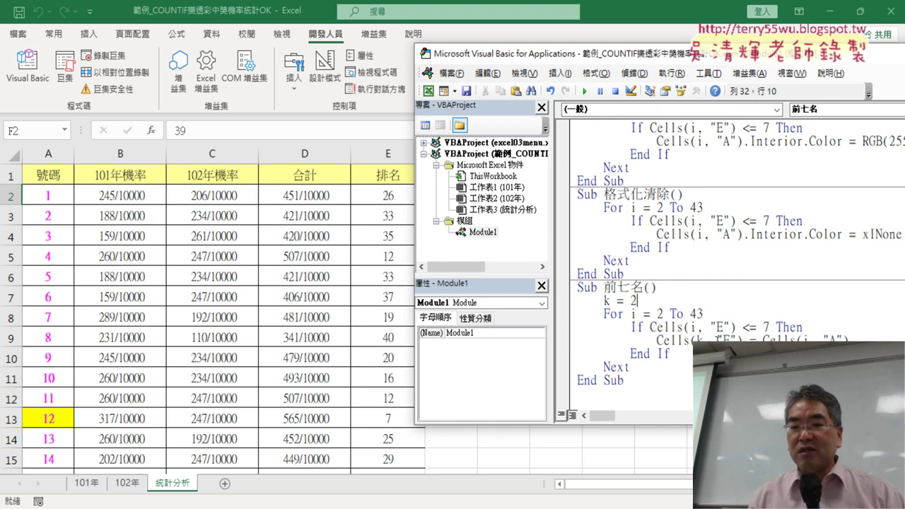
Add k = k + 1 below the line copying Cells(i, "A") into Cells(k, "F")
left_click(861, 341)
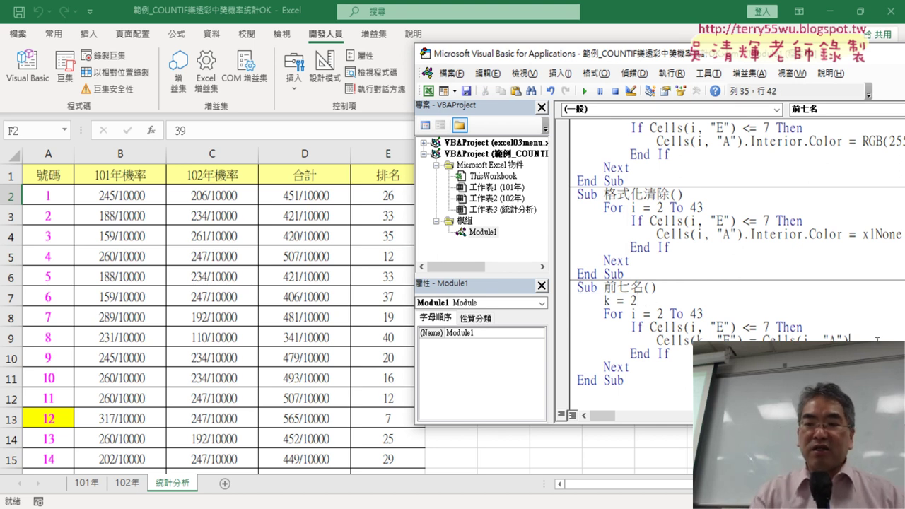
key("Return")
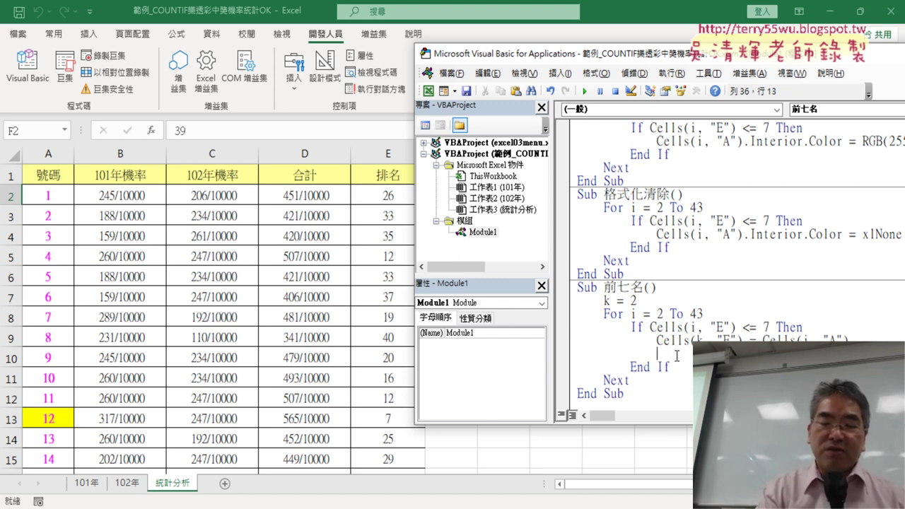
type("k")
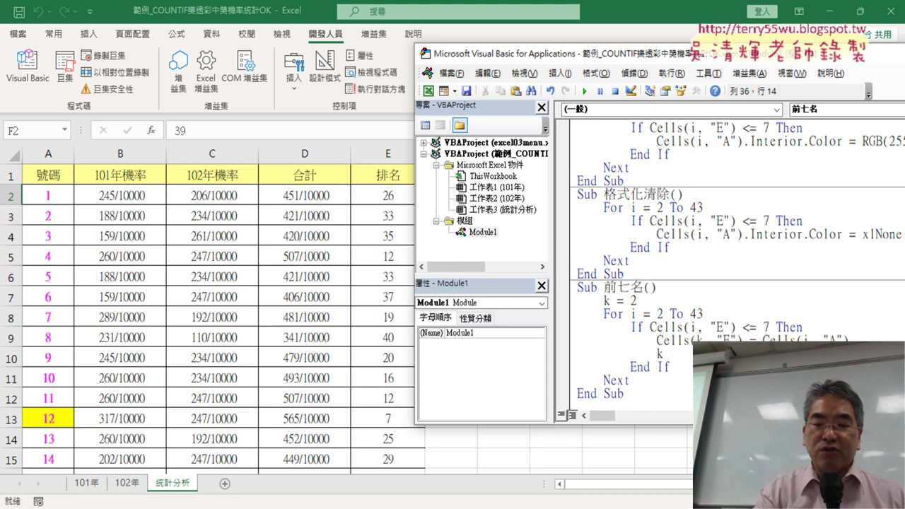
type("=k")
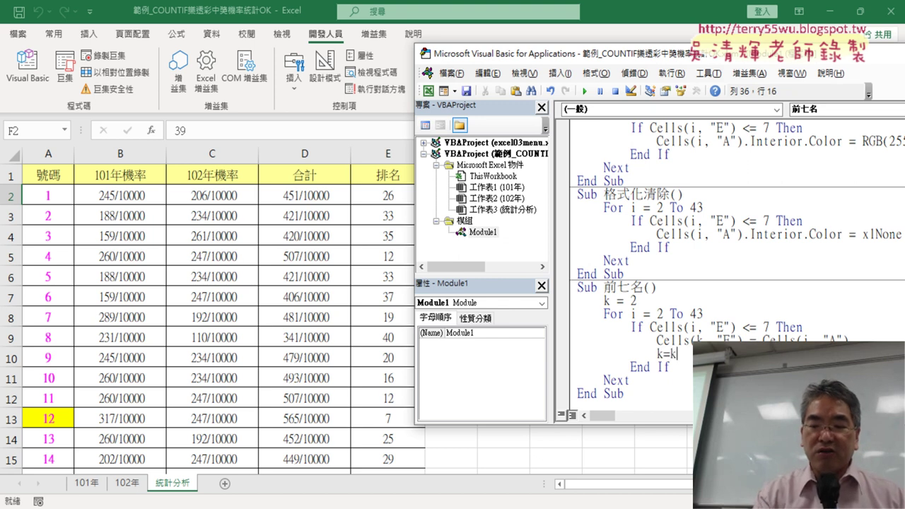
type("+1")
left_click(687, 255)
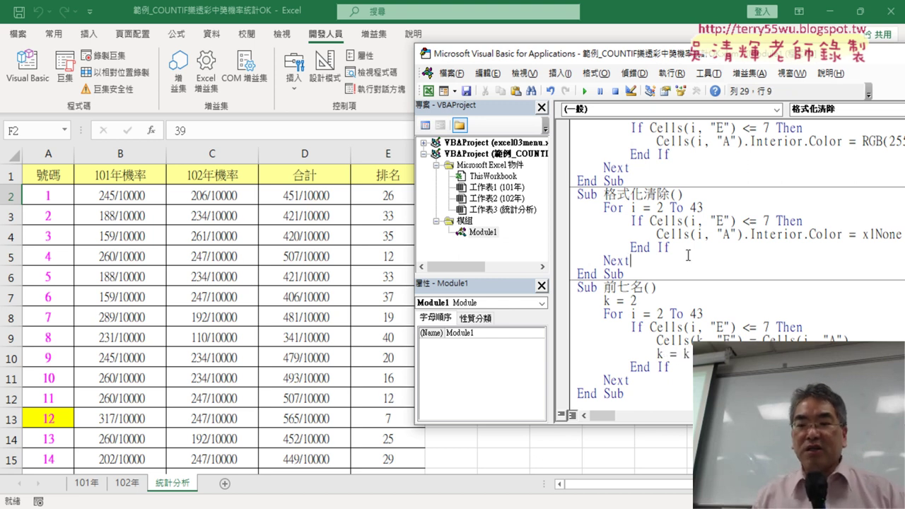
Run Sub 前七名 so F2:F8 fill with 12, 21, 27, 28, 33, 34 and 39
double_click(685, 355)
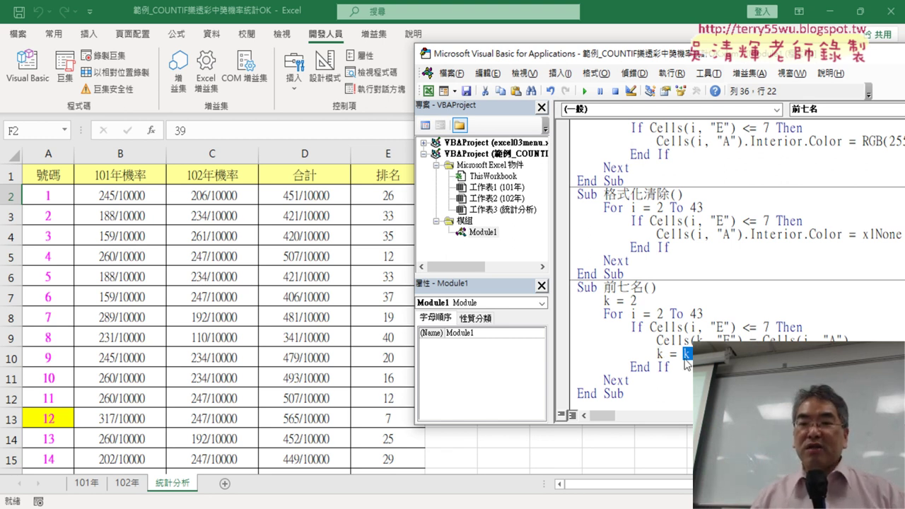
left_click_drag(660, 60, 755, 60)
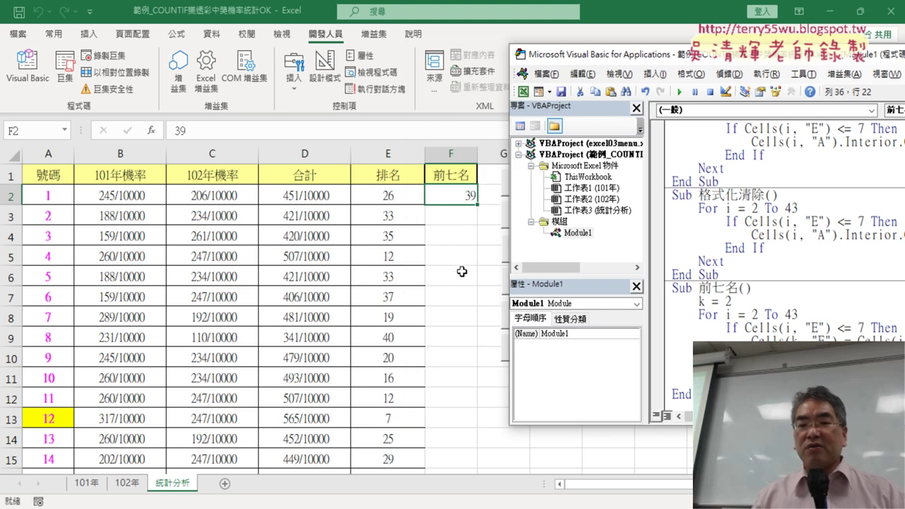
left_click(825, 339)
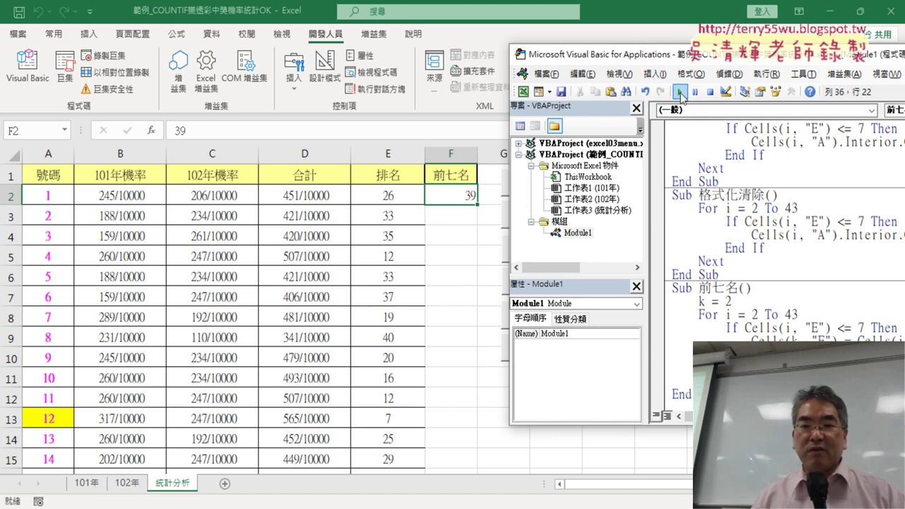
left_click(679, 92)
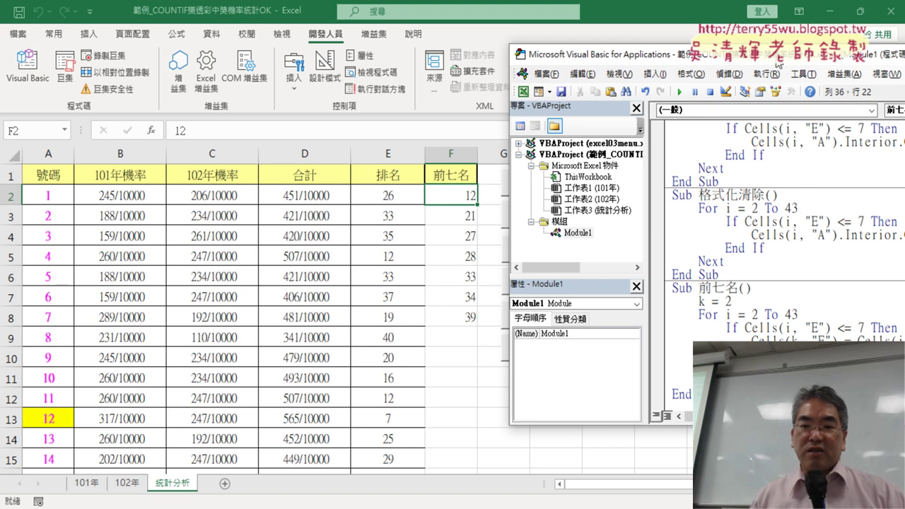
left_click_drag(776, 63, 743, 65)
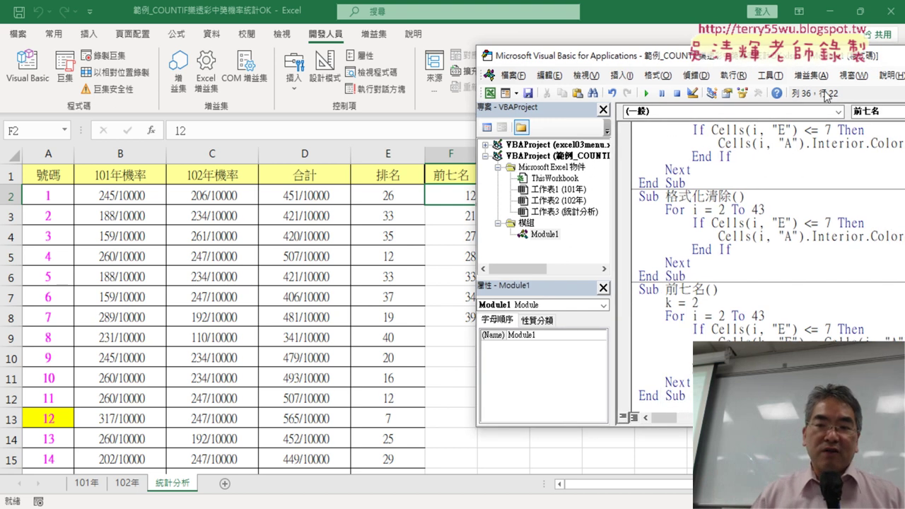
Review the finished 前七名 code with pen annotations on k = 2, the loop and k = k + 1, then erase them
left_click_drag(773, 62, 492, 75)
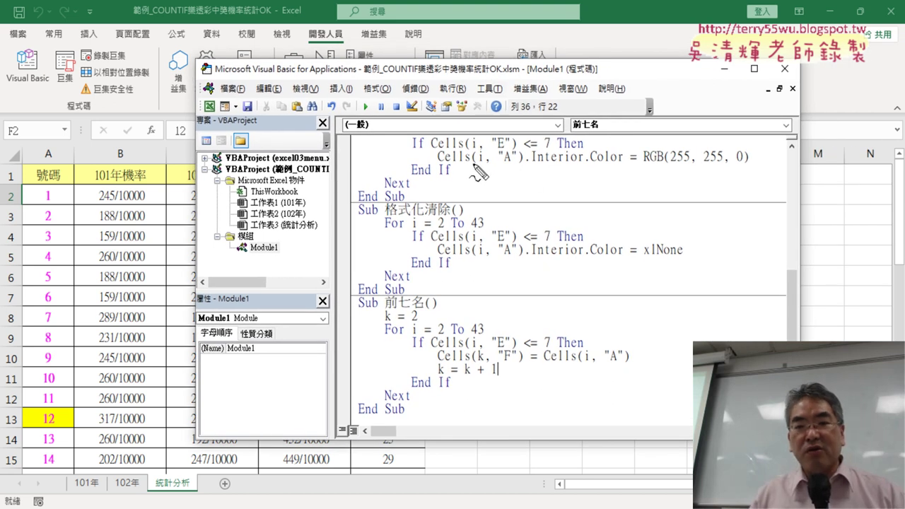
left_click_drag(521, 167, 471, 168)
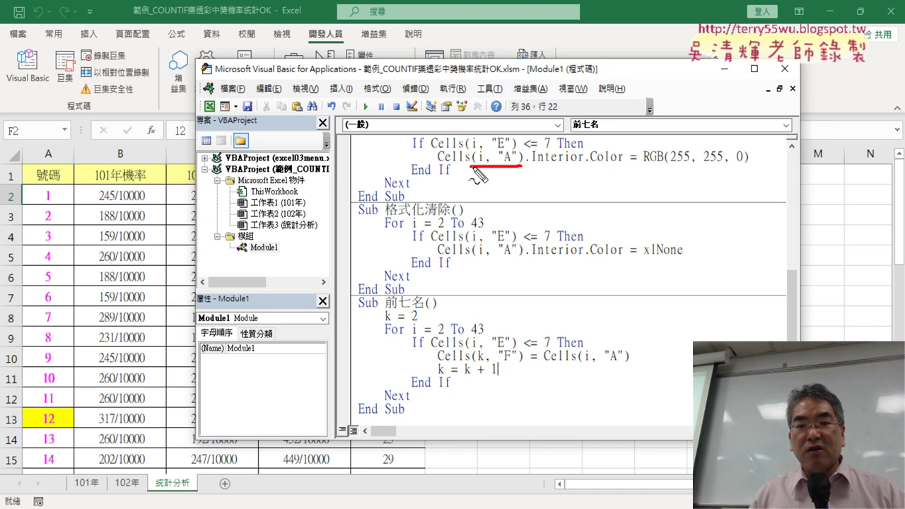
mouse_move(537, 169)
left_mouse_down()
mouse_move(761, 161)
mouse_move(624, 170)
mouse_move(665, 172)
left_mouse_up()
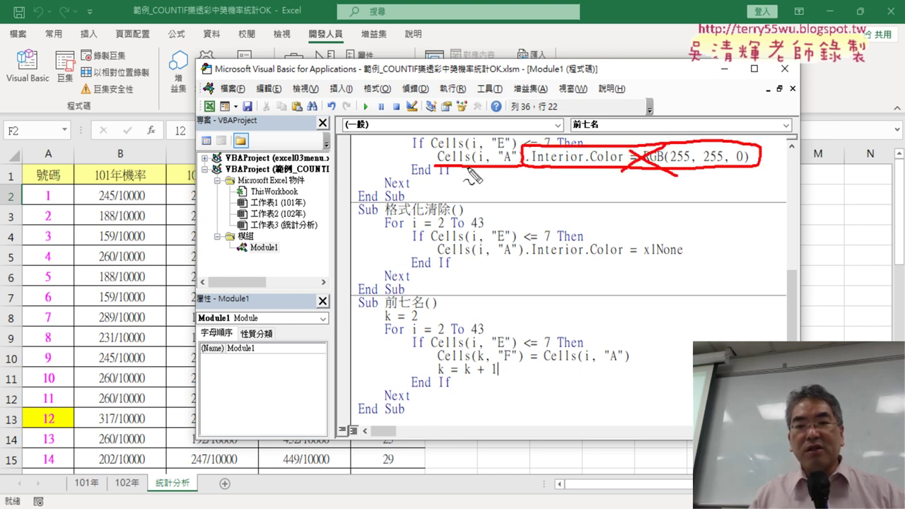
mouse_move(48, 435)
left_mouse_down()
mouse_move(71, 393)
mouse_move(53, 441)
left_mouse_up()
left_click_drag(524, 365, 433, 366)
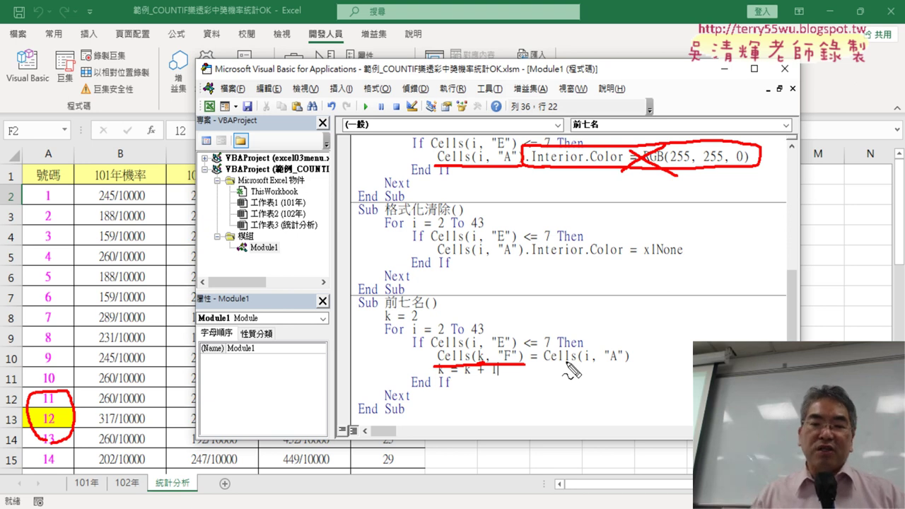
left_click_drag(417, 322, 385, 323)
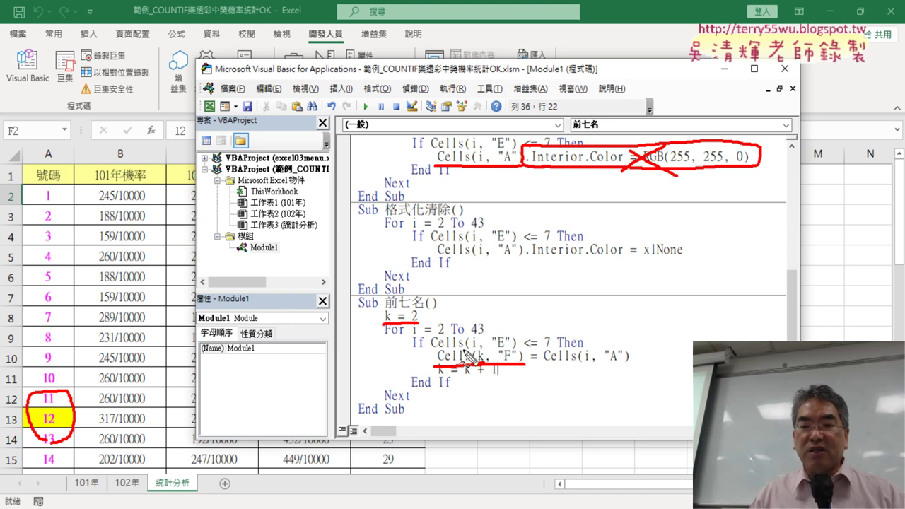
left_click_drag(504, 380, 460, 380)
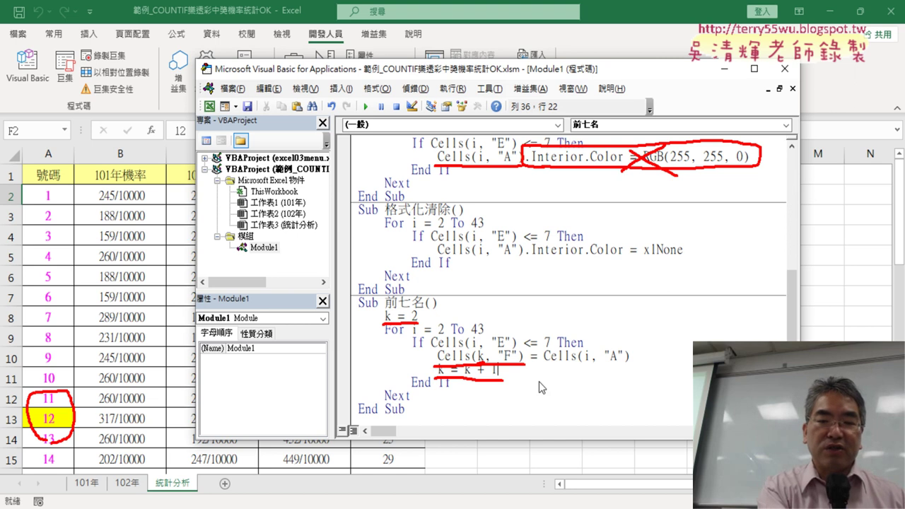
key("Escape")
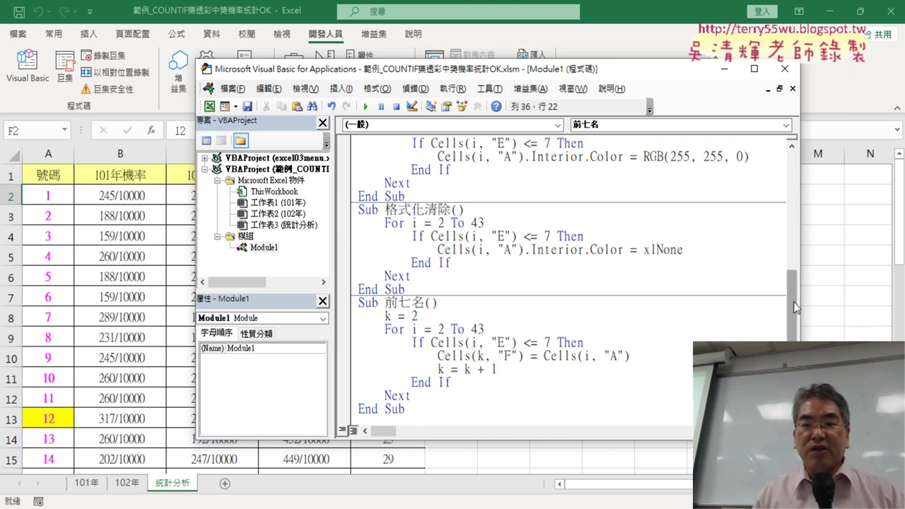
Resize and move the VBA editor right to reveal column F
left_click_drag(799, 304, 631, 304)
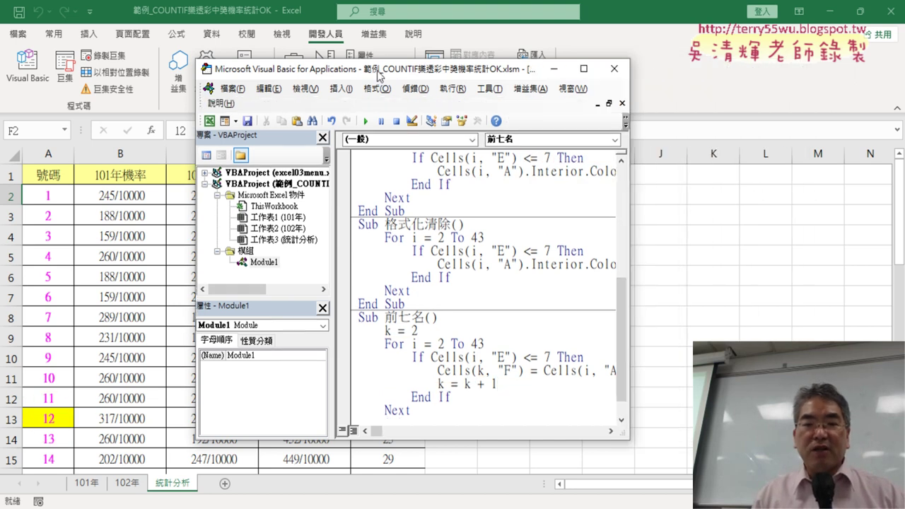
left_click_drag(383, 74, 711, 76)
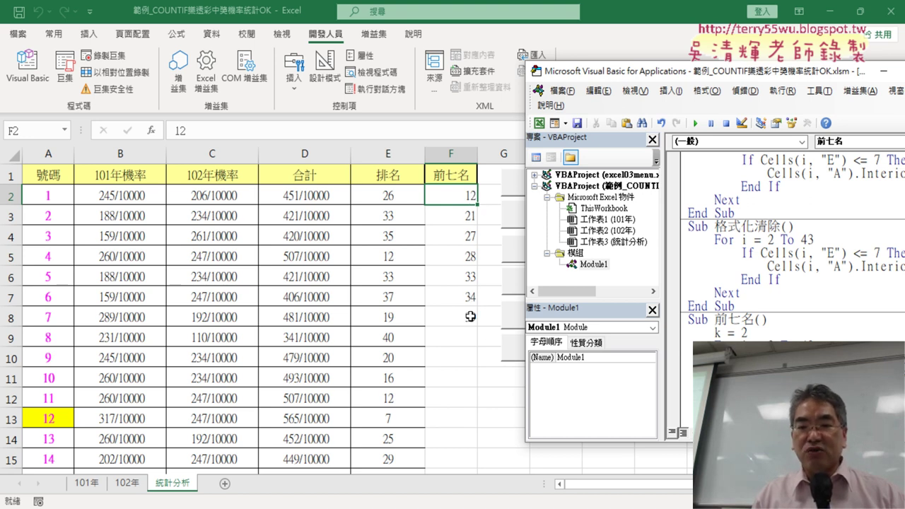
left_click_drag(665, 79, 601, 51)
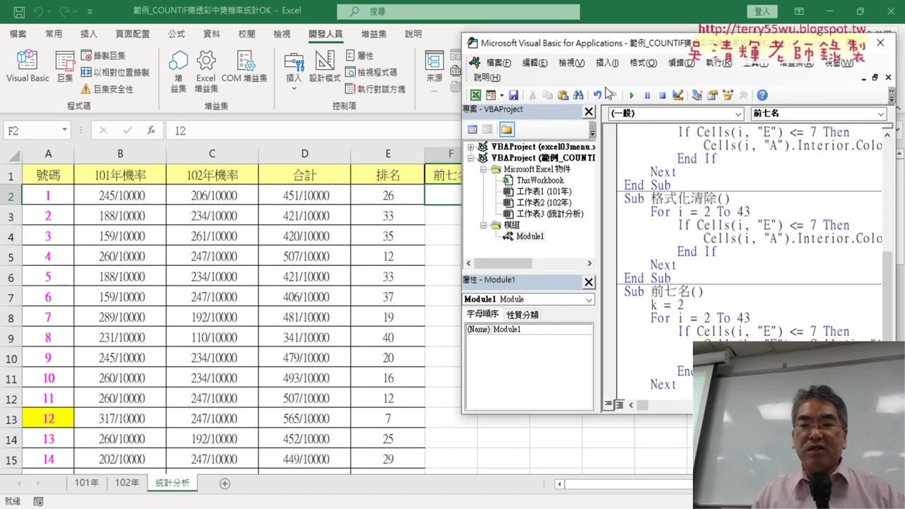
Paste the Sub 前七名 header onto the empty last line of Module1
scroll(687, 329, "down", 1)
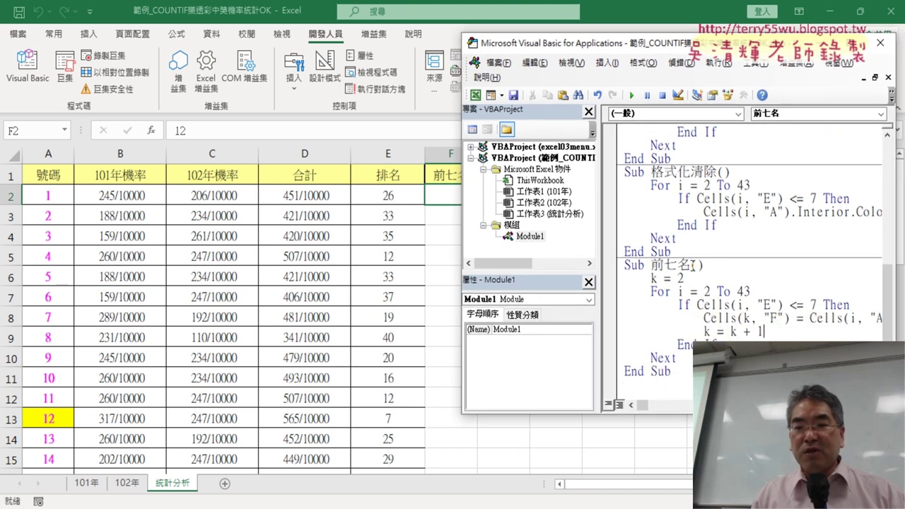
left_click_drag(691, 264, 622, 259)
left_click(703, 266)
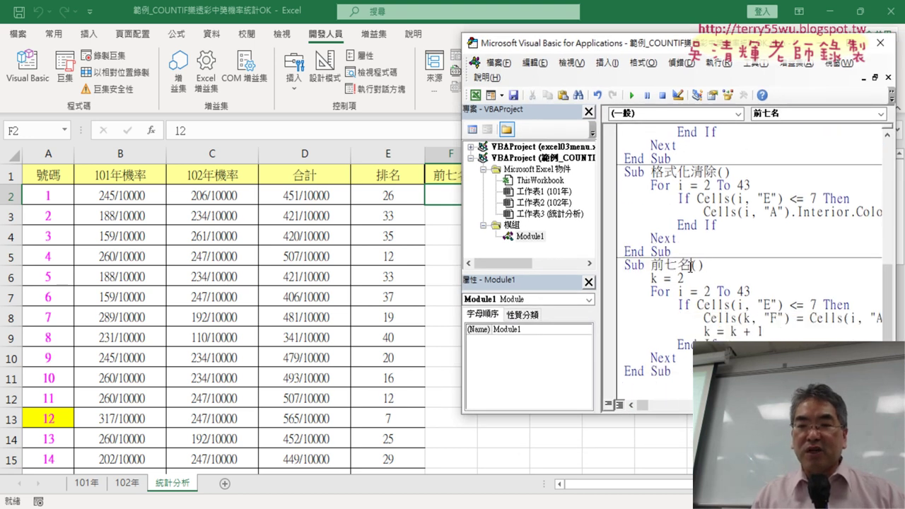
left_click_drag(691, 266, 624, 265)
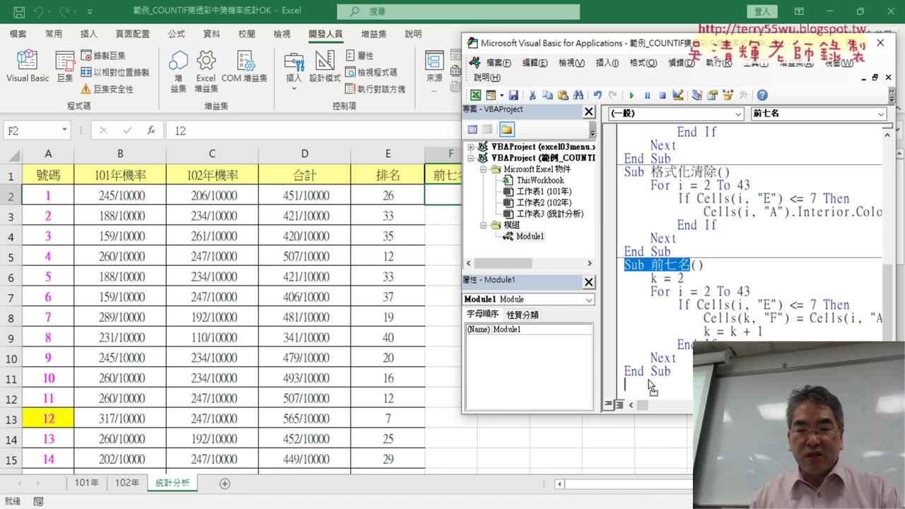
key("ctrl+v")
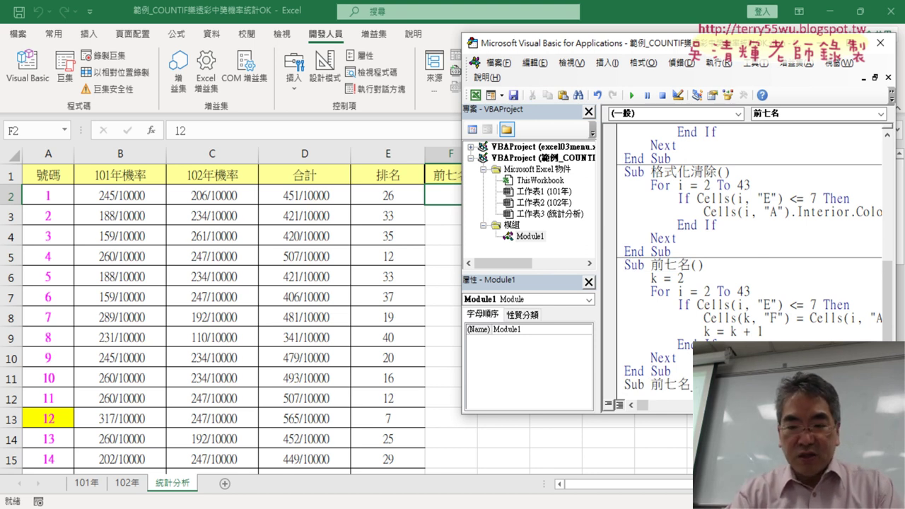
Finish the new procedure header and copy the For i = 2 To 43 line into its body
type("2")
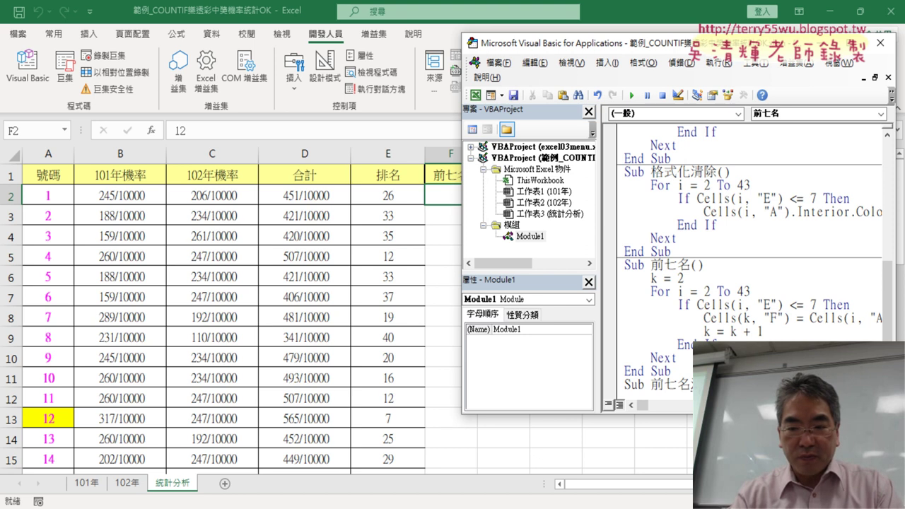
key("Return")
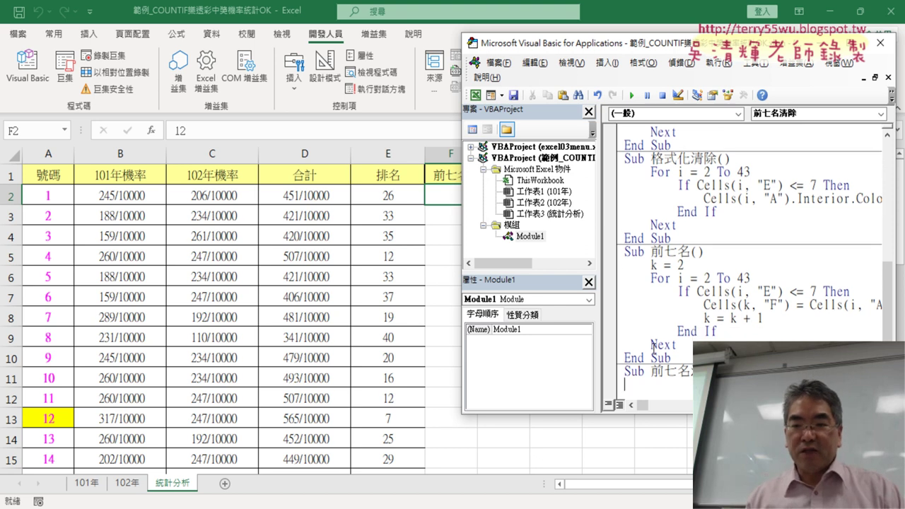
scroll(654, 344, "down", 1)
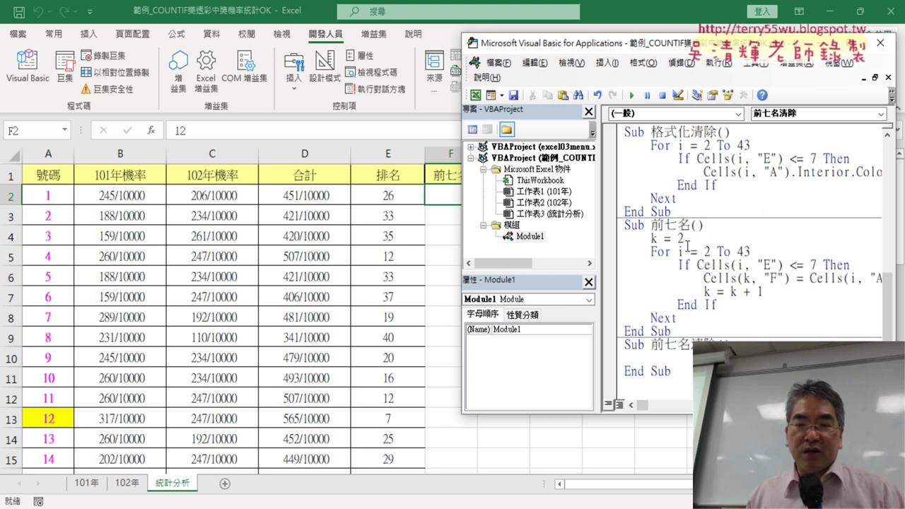
left_click_drag(751, 147, 652, 147)
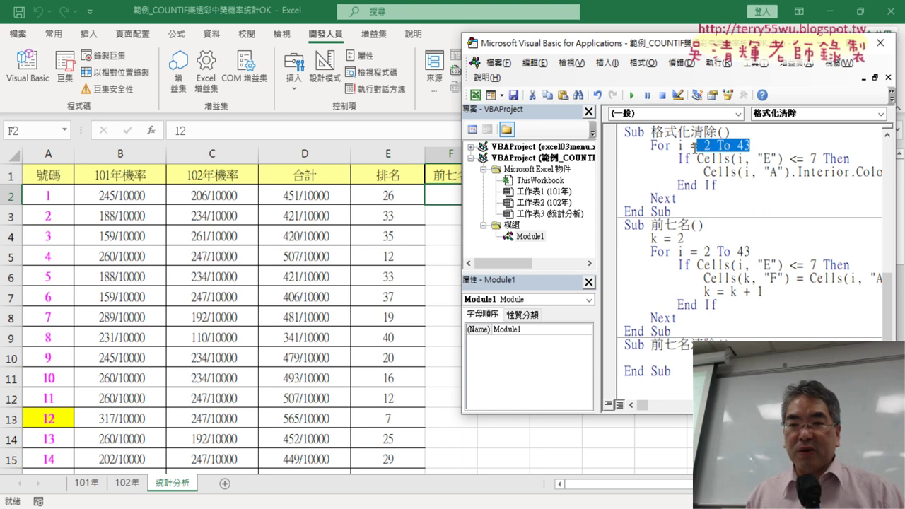
left_click_drag(713, 150, 682, 357)
type("For i =")
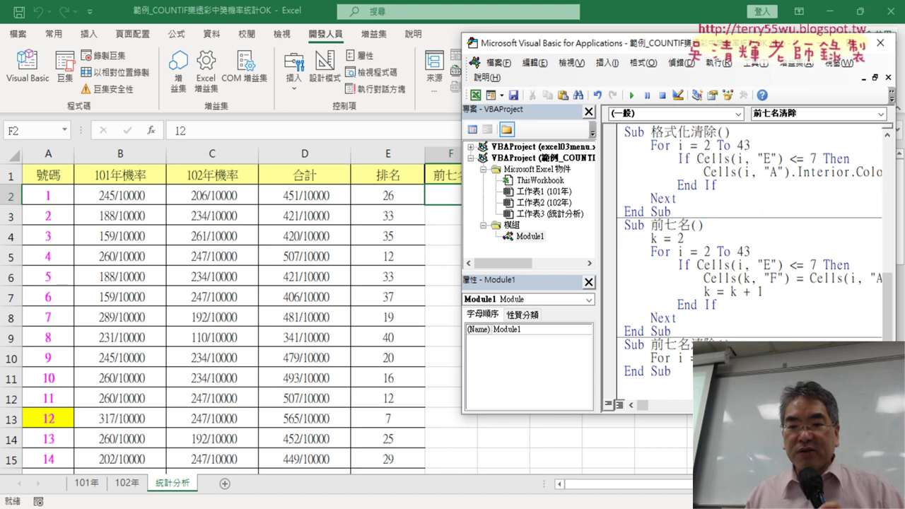
left_click(677, 222)
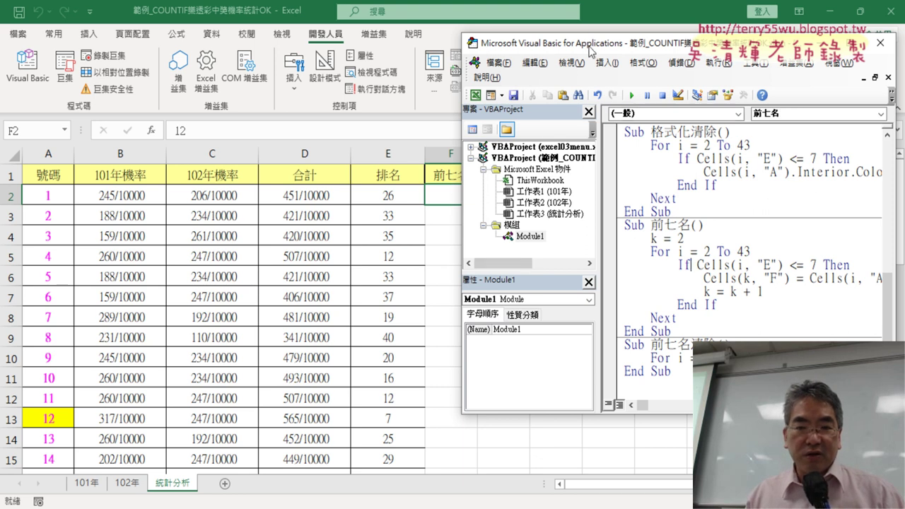
Change the new loop's limit to 8 and close it with Next
mouse_move(584, 48)
left_mouse_down()
mouse_move(677, 53)
mouse_move(478, 49)
left_mouse_up()
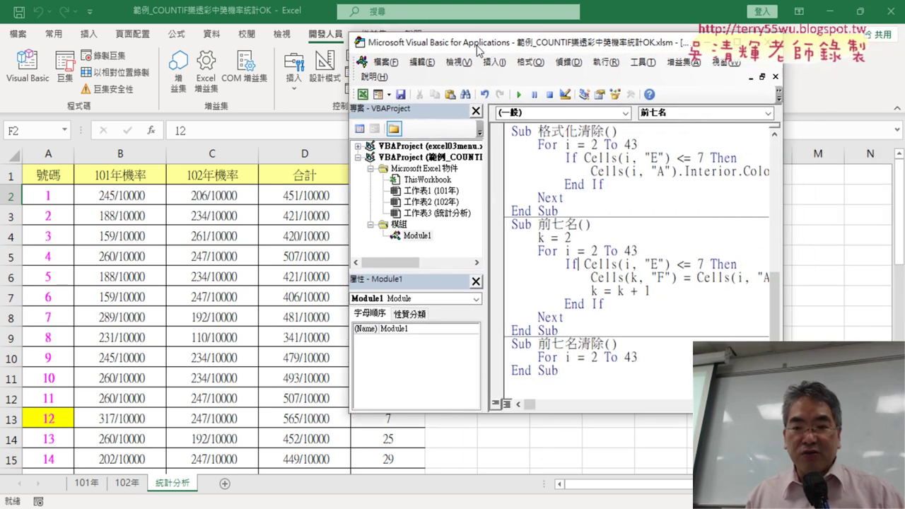
left_click_drag(648, 357, 628, 359)
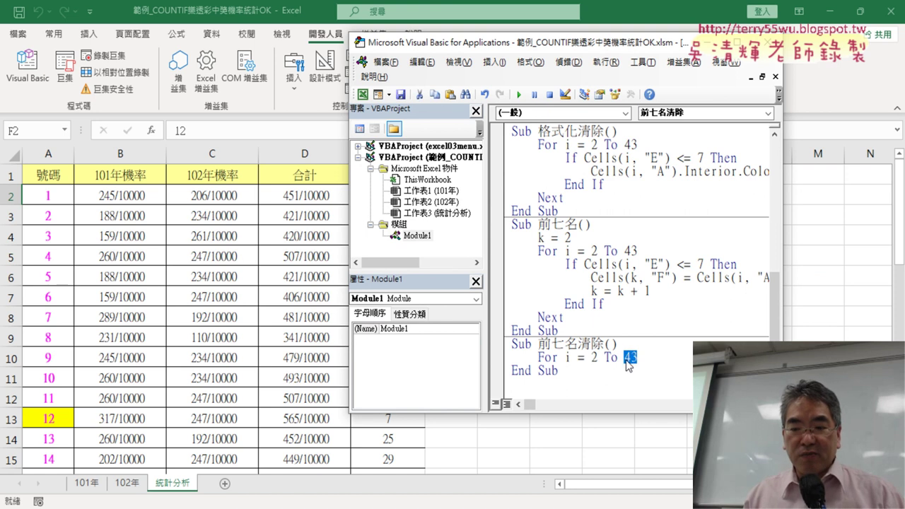
type("8")
key("Return")
key("Return")
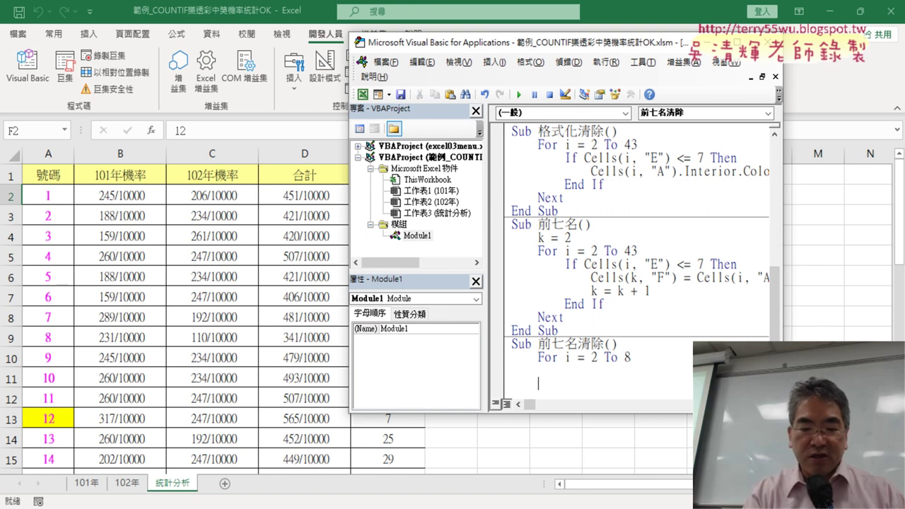
type("su")
key("BackSpace")
key("BackSpace")
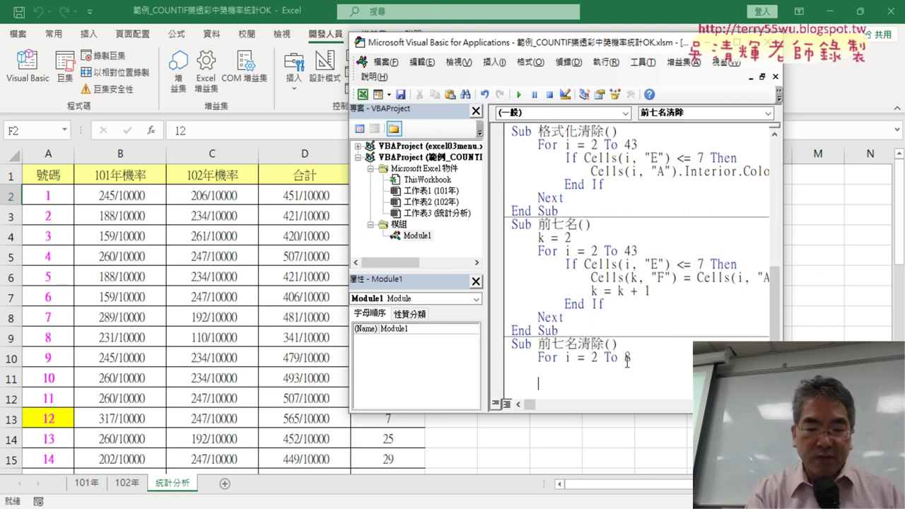
type("next")
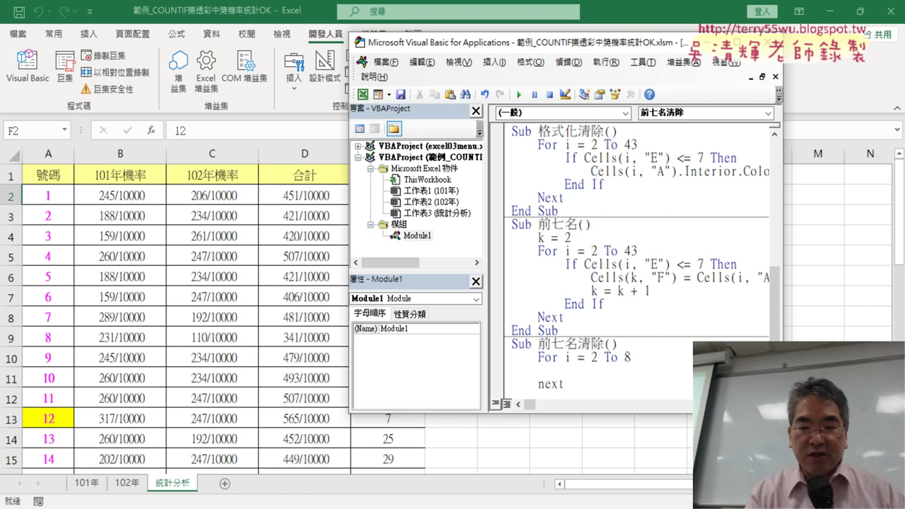
key("Up")
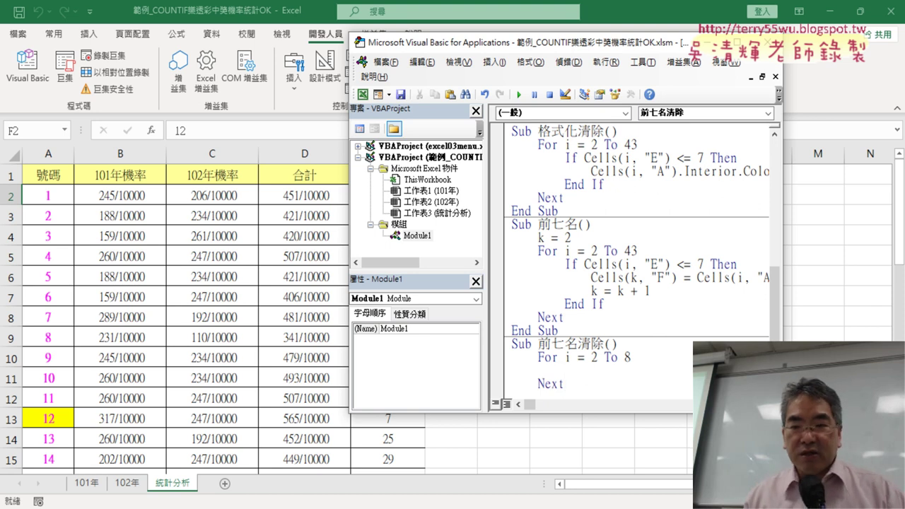
Inside the loop, set Cells(i, "F") = "" to blank F2 through F8
left_click_drag(676, 277, 591, 278)
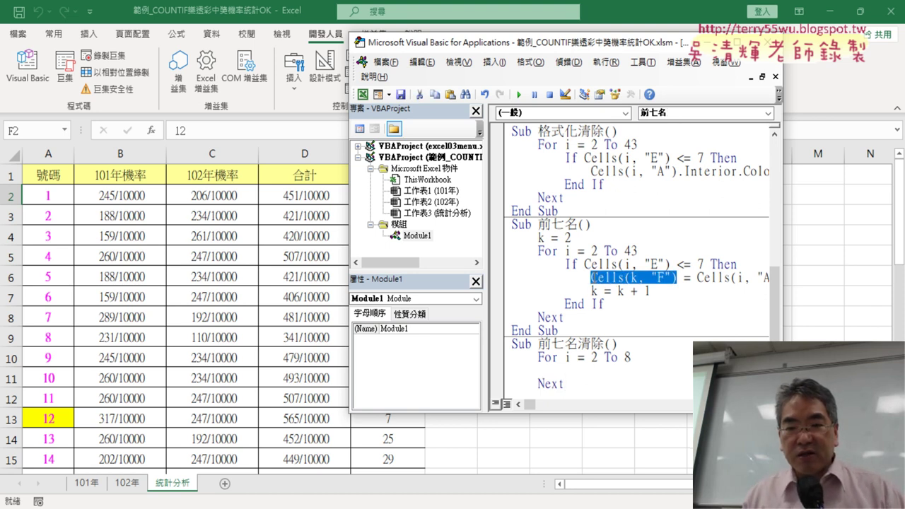
left_click_drag(572, 368, 572, 369)
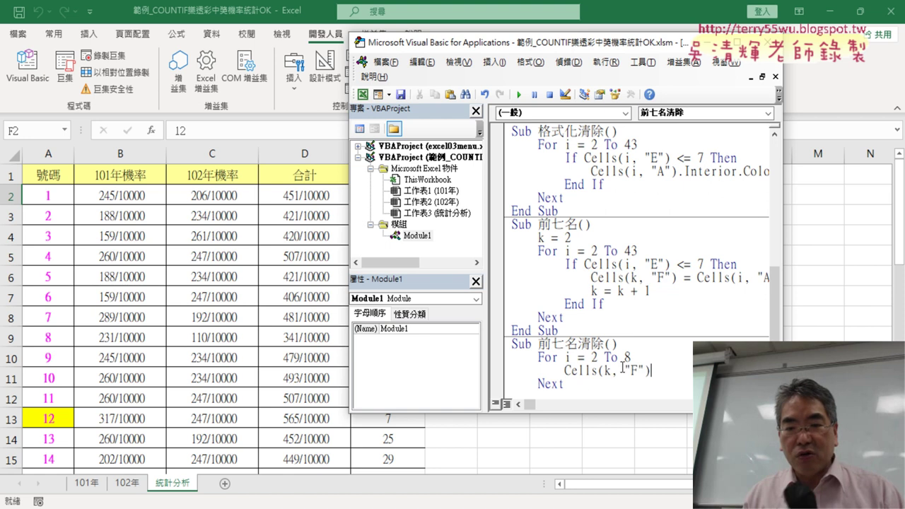
double_click(608, 370)
type("i")
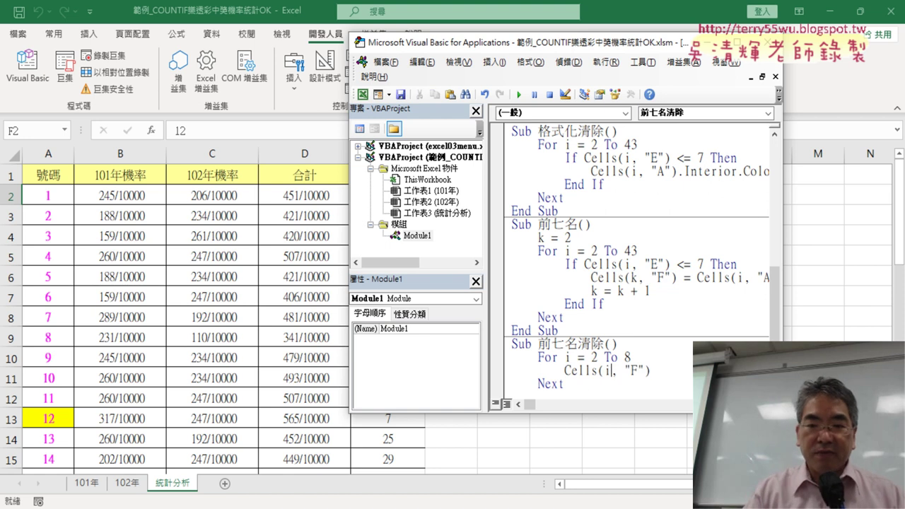
key("End")
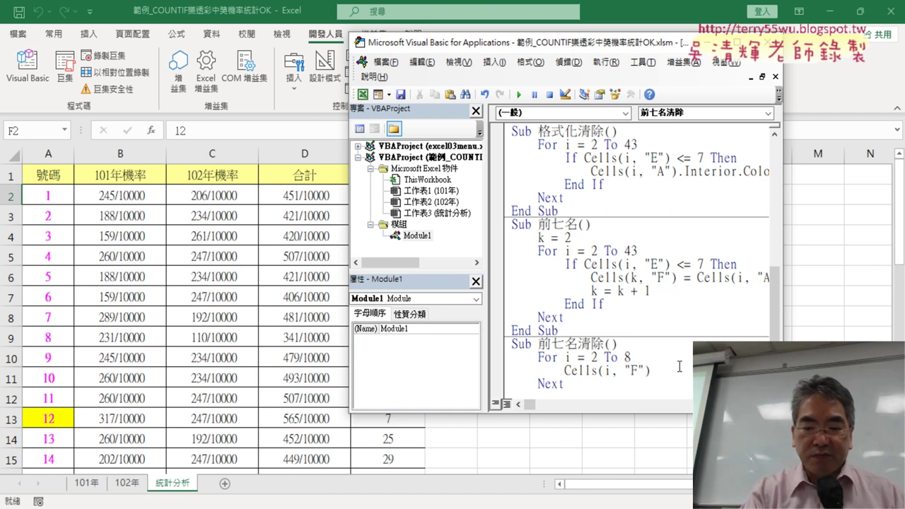
type("=")
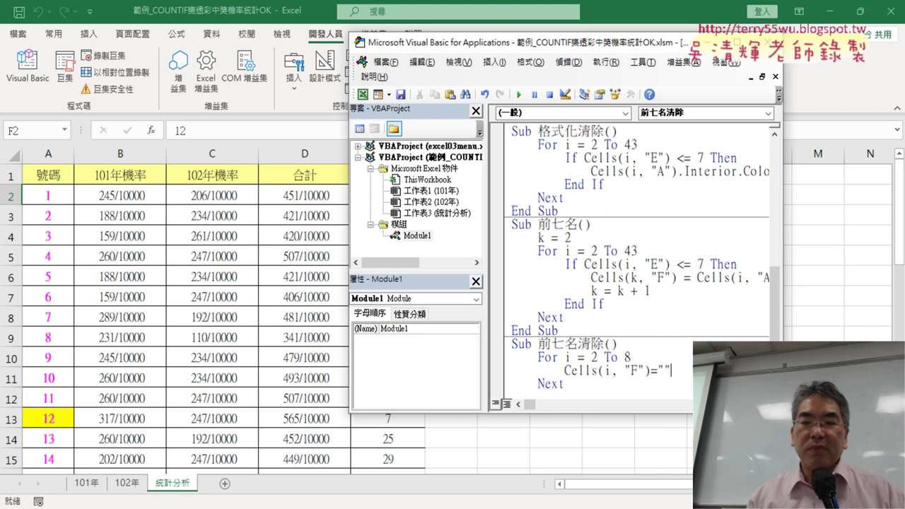
left_click(749, 306)
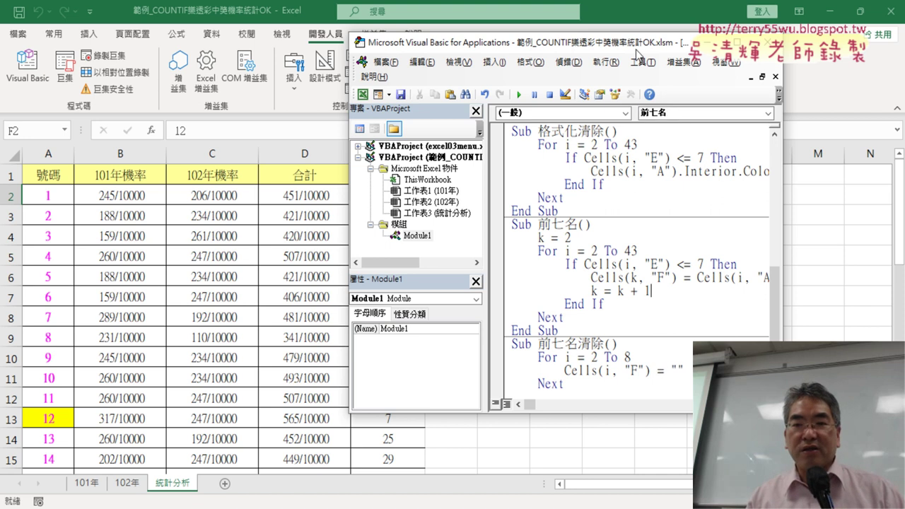
left_click_drag(639, 42, 786, 42)
Run 前七名清除 to clear F2:F8, run 前七名 to refill it, then clear it again
left_click(752, 370)
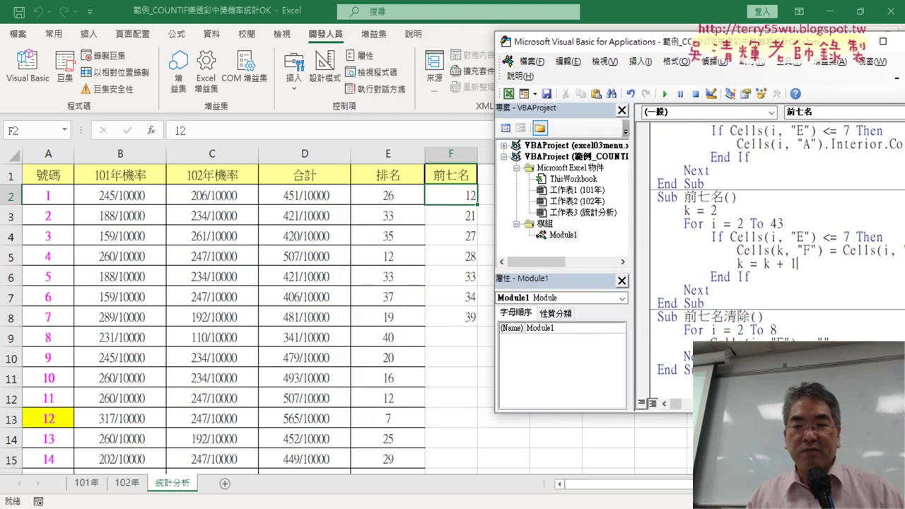
left_click(666, 94)
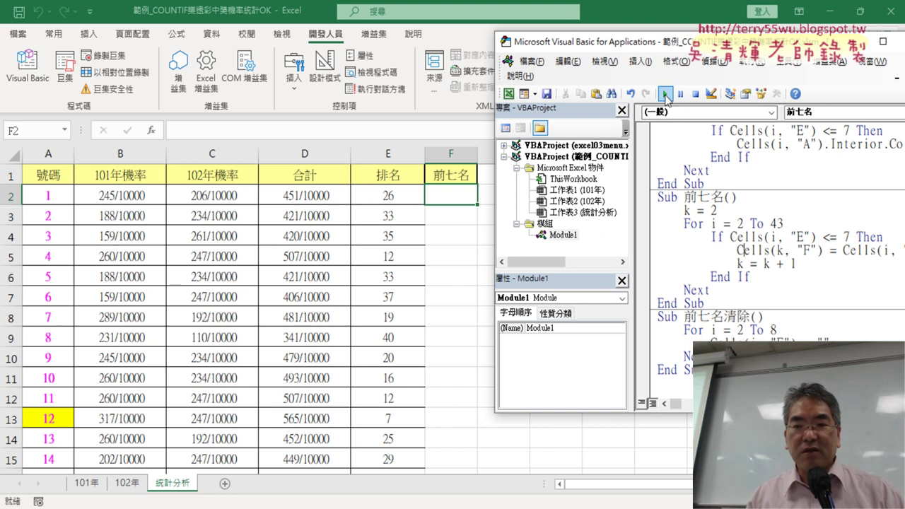
left_click(666, 94)
left_click(665, 94)
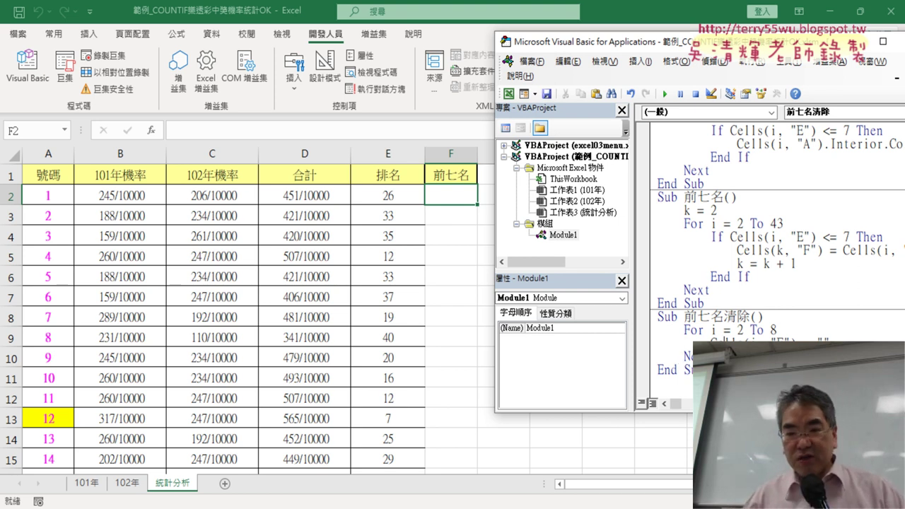
Run 前七名 so F2:F8 shows 12, 21, 27, 28, 33, 34, 39, and select its loop body
left_click(742, 236)
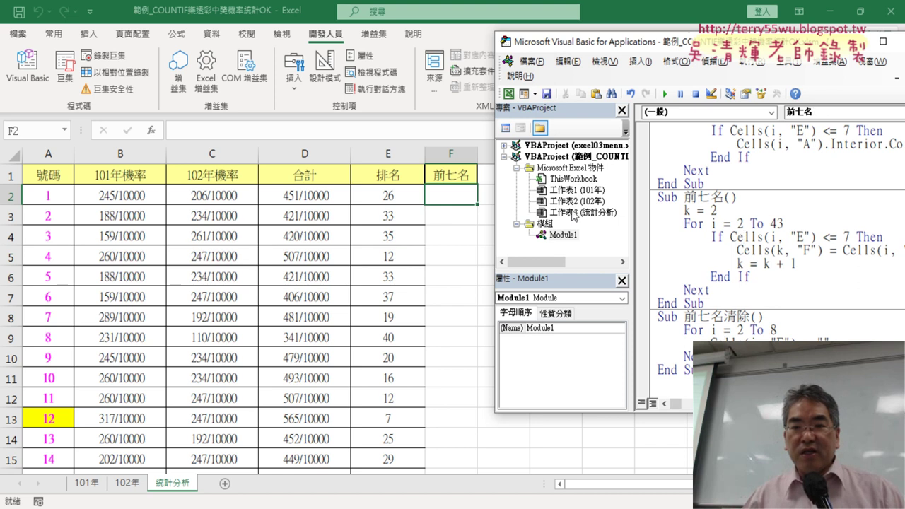
left_click(665, 93)
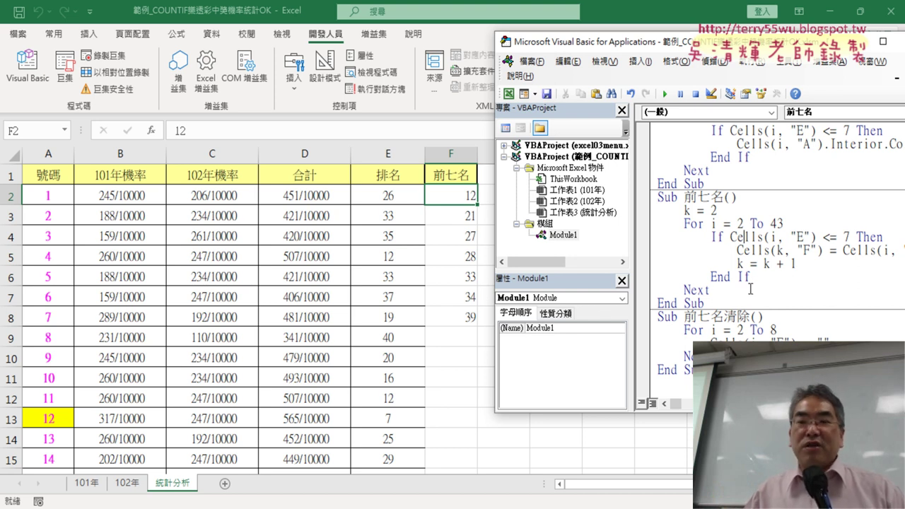
left_click_drag(740, 288, 652, 210)
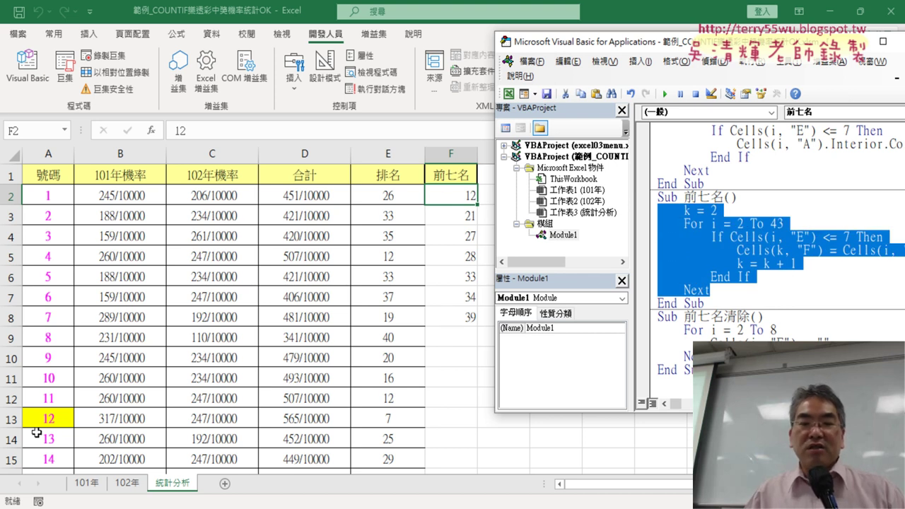
Bring the worksheet forward and check the rank formula in E13 against the number 12 in A13
left_click(399, 154)
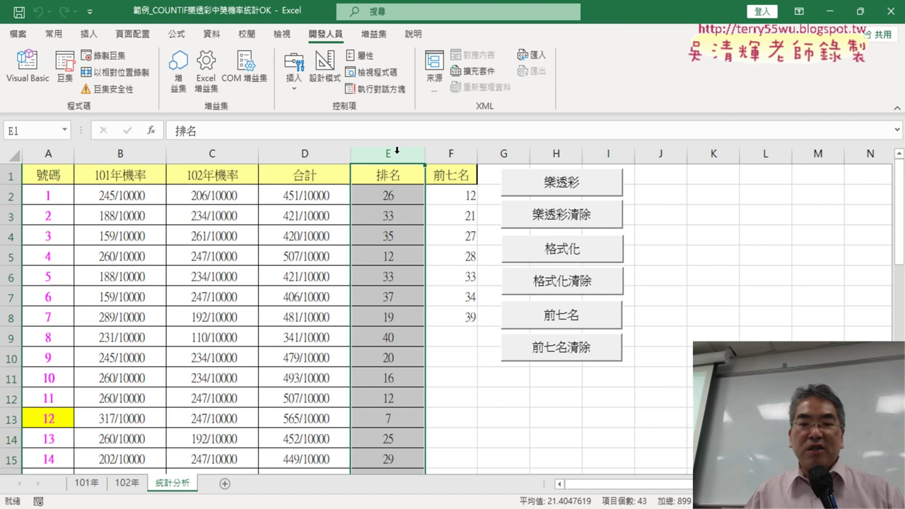
left_click(390, 419)
left_click(60, 420)
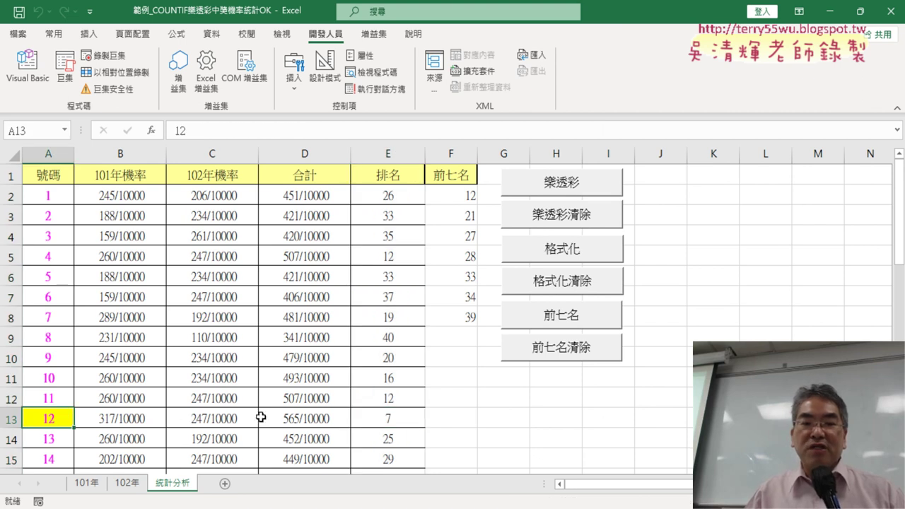
Inspect the RANK.EQ formula in cell E35, then return to the top of the sheet
scroll(261, 414, "down", 4)
scroll(262, 414, "down", 2)
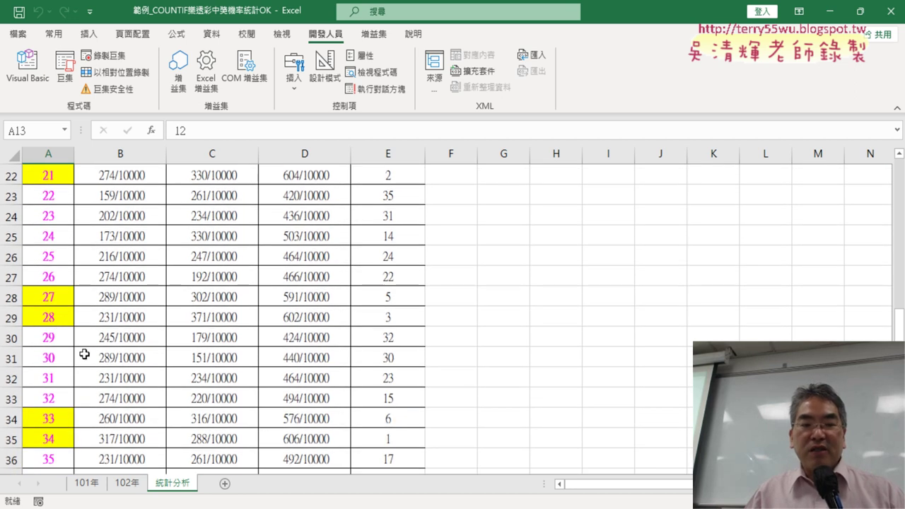
scroll(88, 417, "down", 2)
scroll(89, 418, "down", 1)
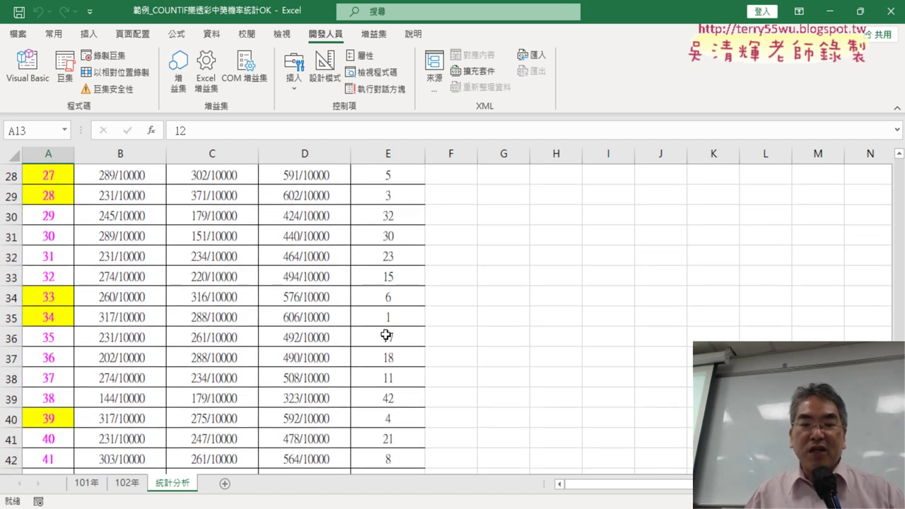
left_click(395, 325)
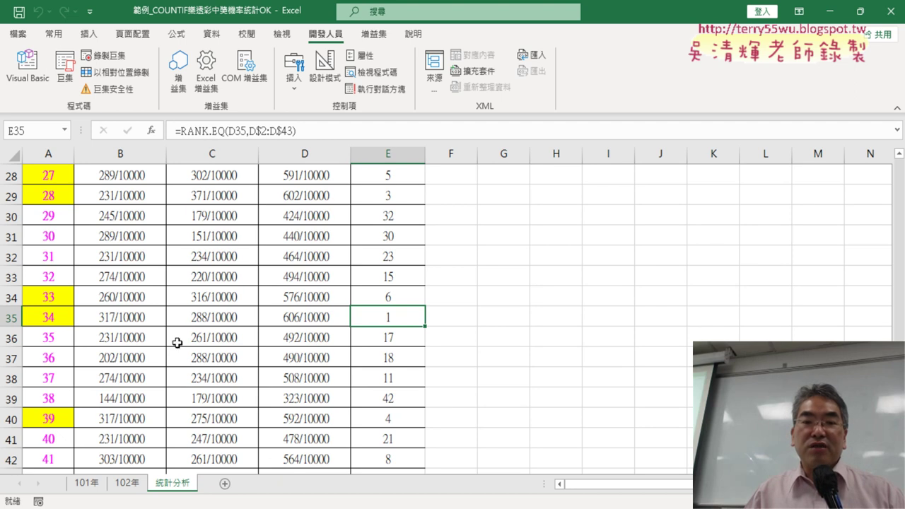
scroll(407, 331, "up", 1)
scroll(409, 334, "up", 6)
scroll(408, 334, "up", 2)
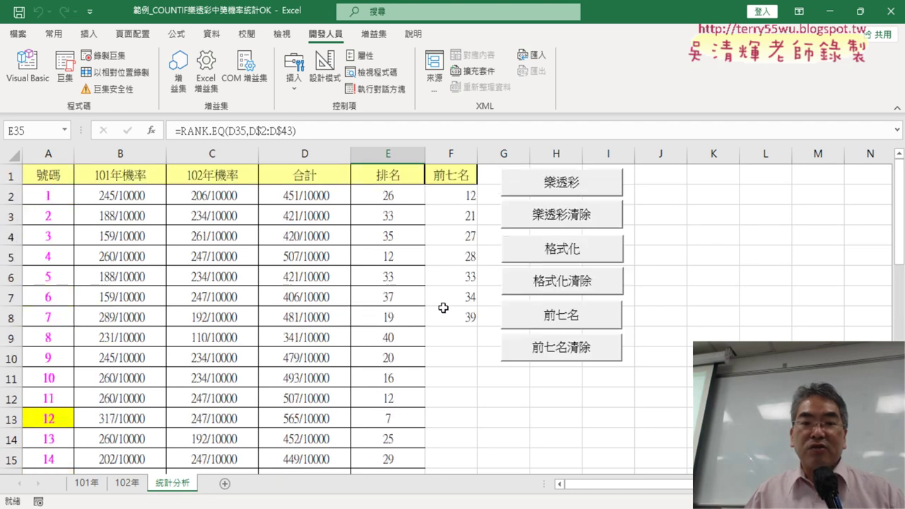
left_click(462, 195)
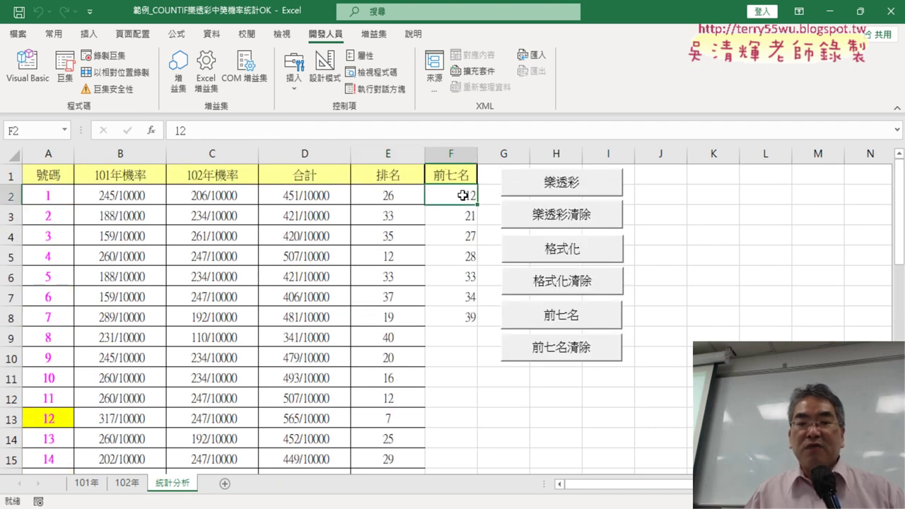
left_click(452, 174)
left_click(458, 198)
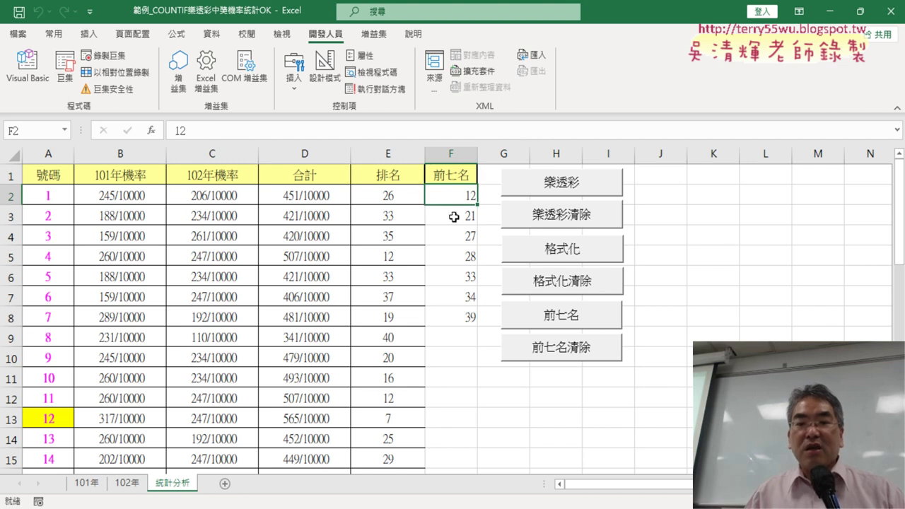
left_click(454, 216)
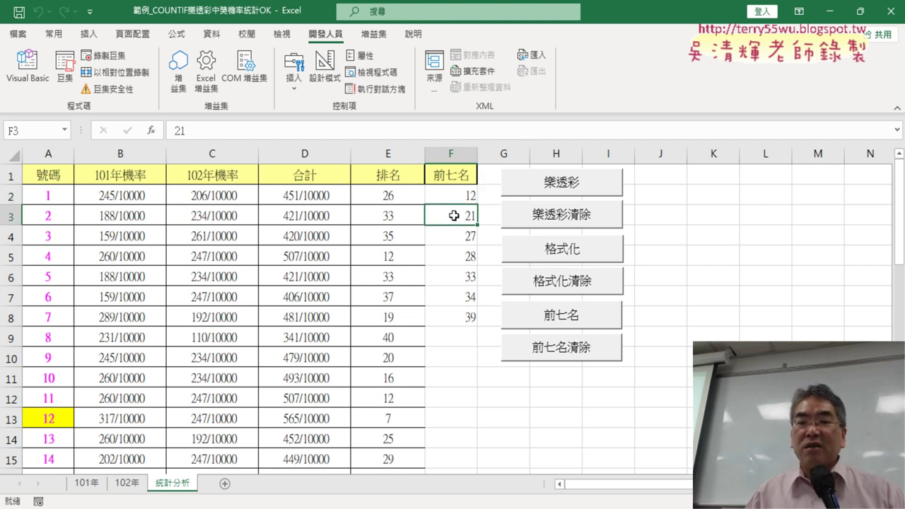
left_click(458, 235)
left_click(461, 197)
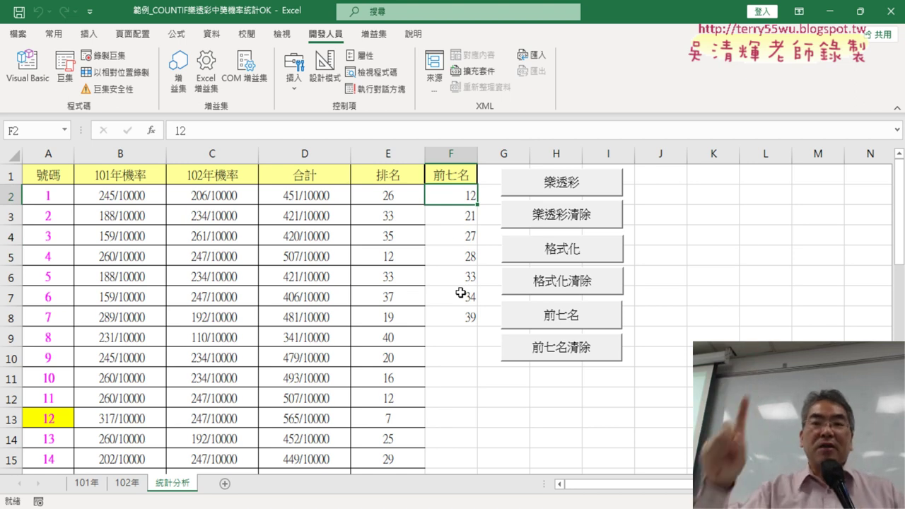
left_click(430, 225)
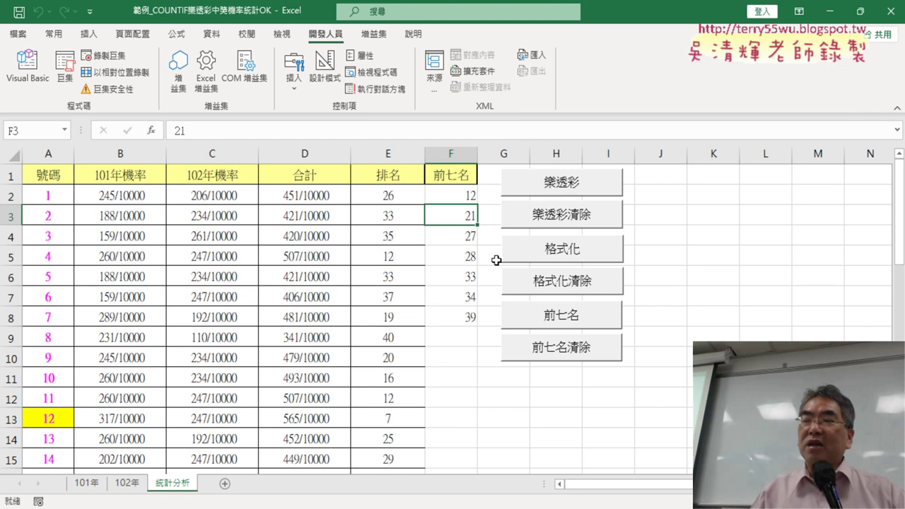
left_click(459, 235)
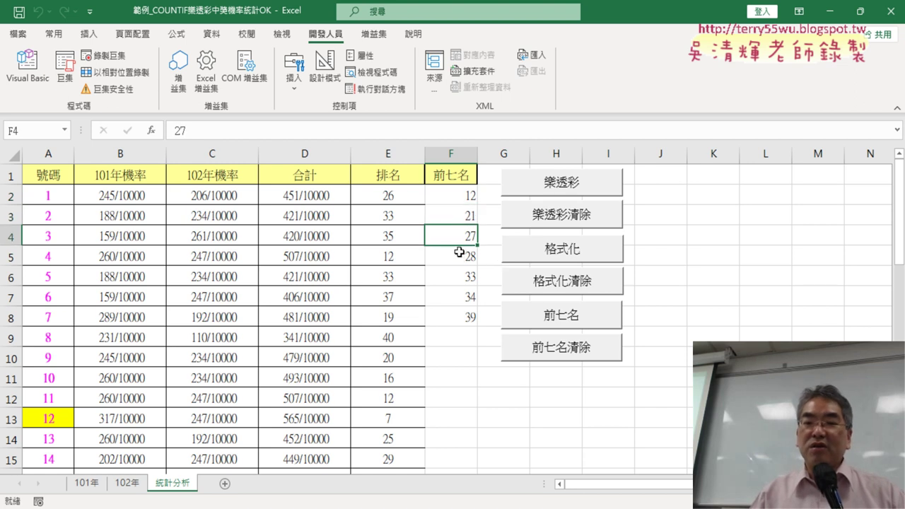
left_click(459, 256)
left_click_drag(463, 199, 468, 313)
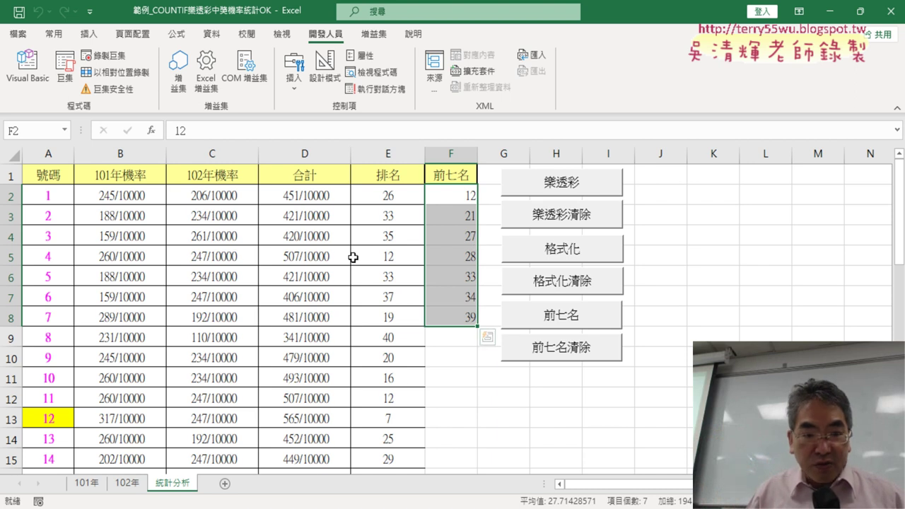
Switch to the 樂透彩程式碼 Google Doc and select the clearing macro's commented-out loop lines
key("alt+Tab")
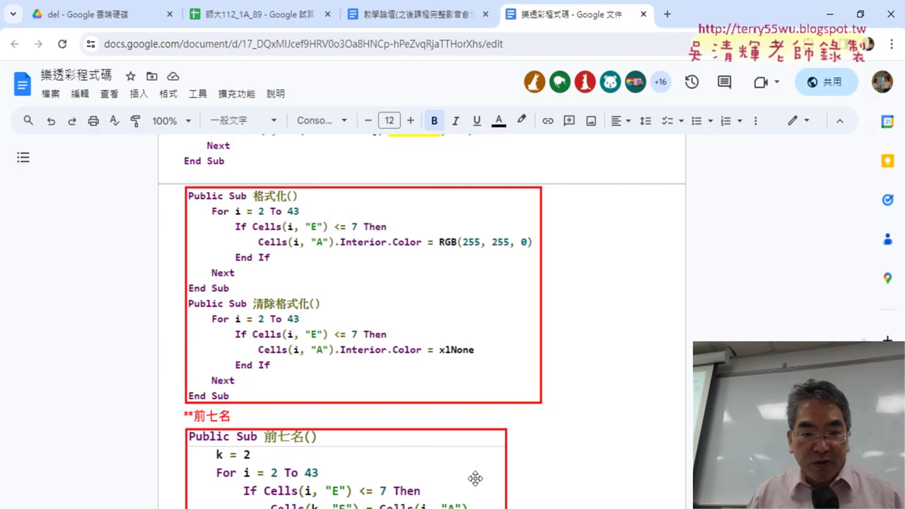
scroll(538, 385, "down", 5)
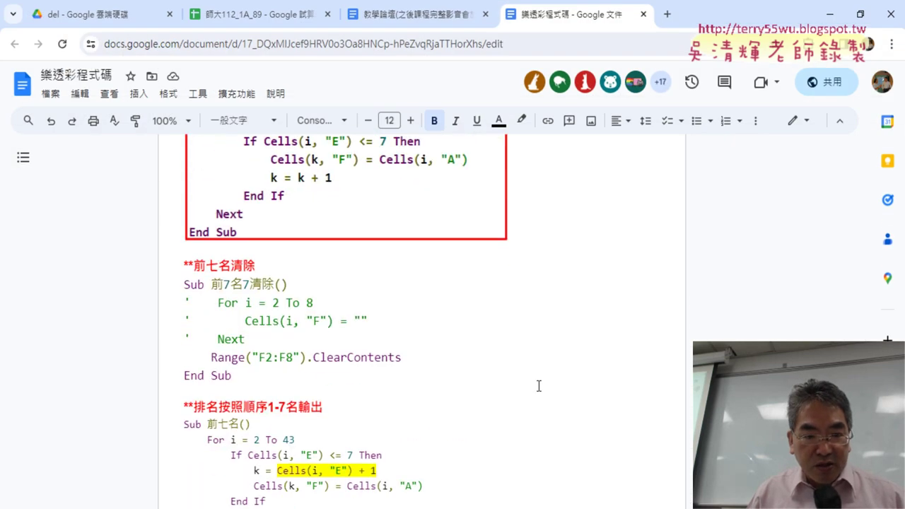
left_click_drag(253, 348, 181, 303)
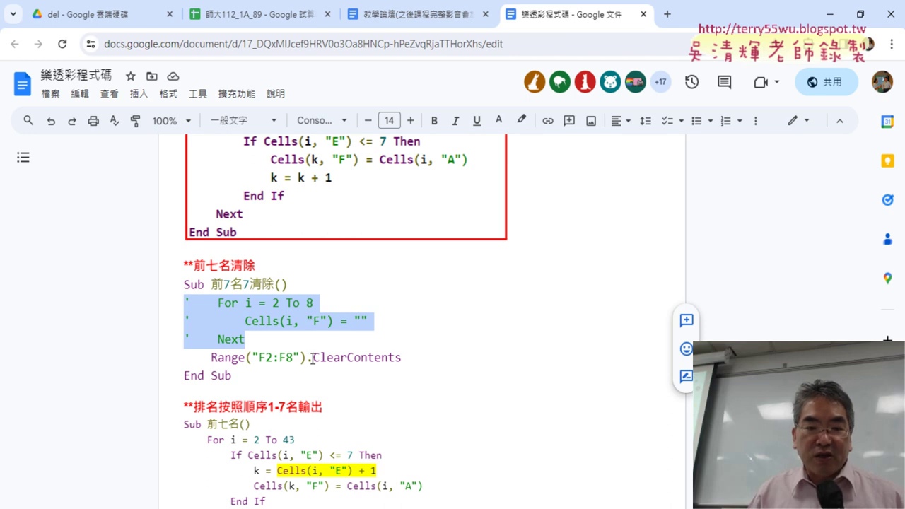
Highlight Range("F2:F8") in the ClearContents line of the 前七名清除 macro
left_click_drag(312, 359, 213, 357)
scroll(410, 355, "down", 2)
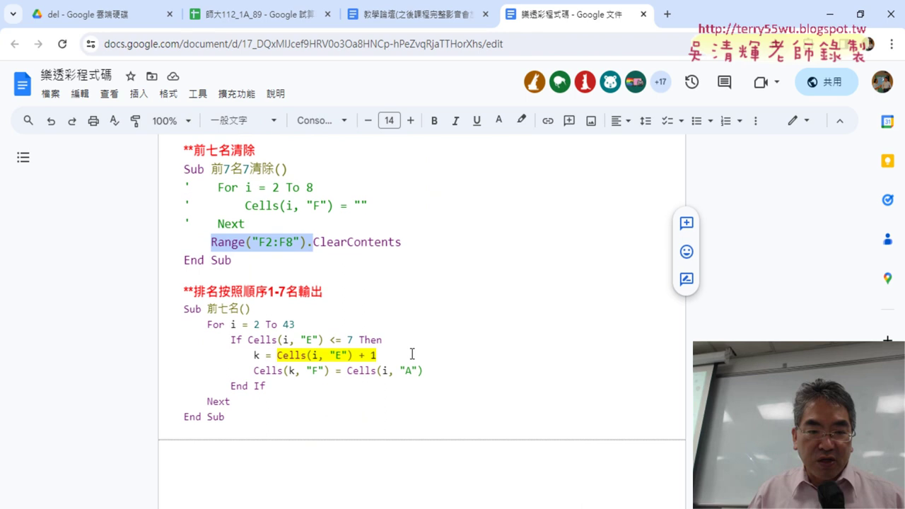
scroll(410, 356, "up", 3)
scroll(424, 357, "down", 3)
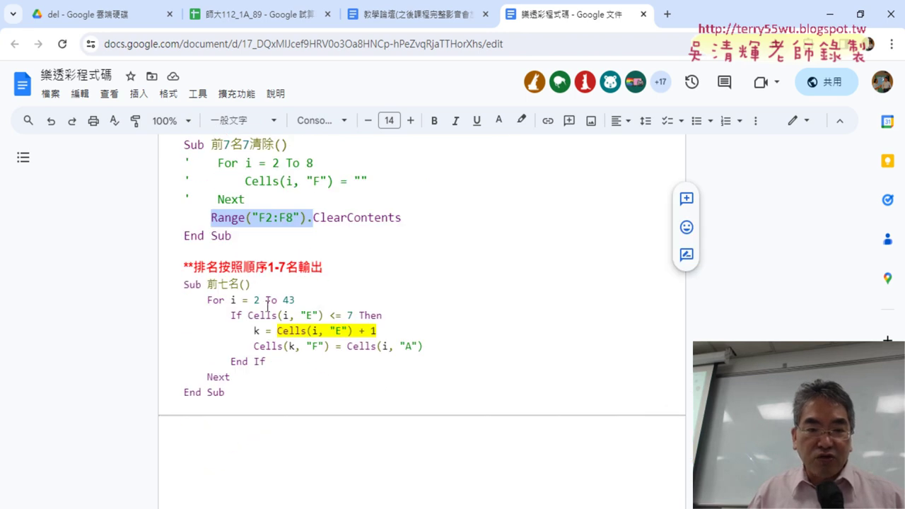
scroll(423, 329, "up", 3)
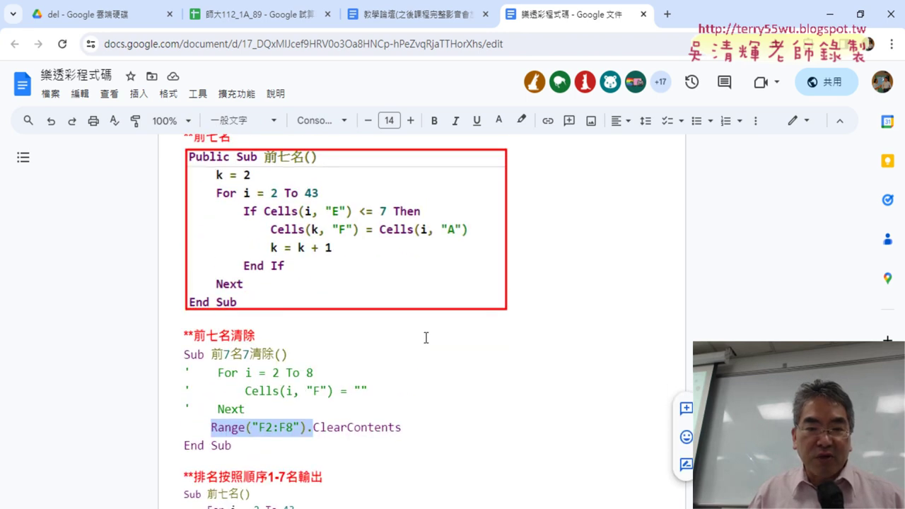